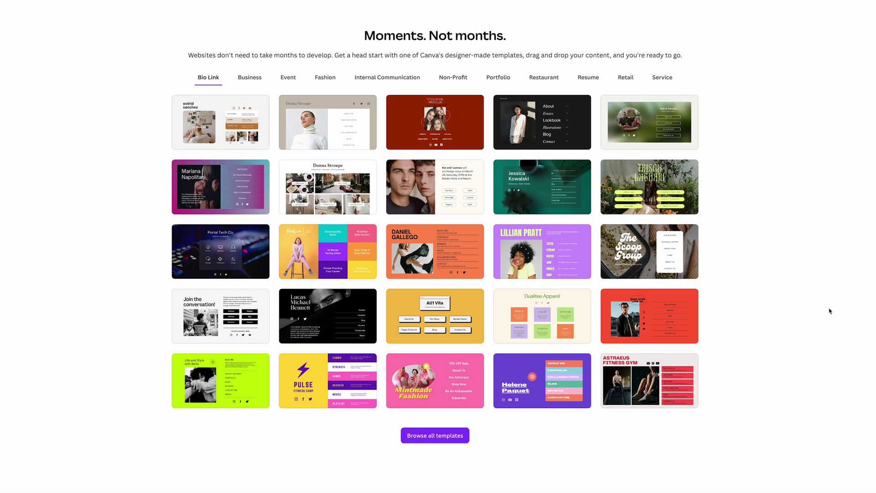
Scroll through the Canva Websites template showcase page on the way to the home dashboard
scroll(830, 311, "down", 10)
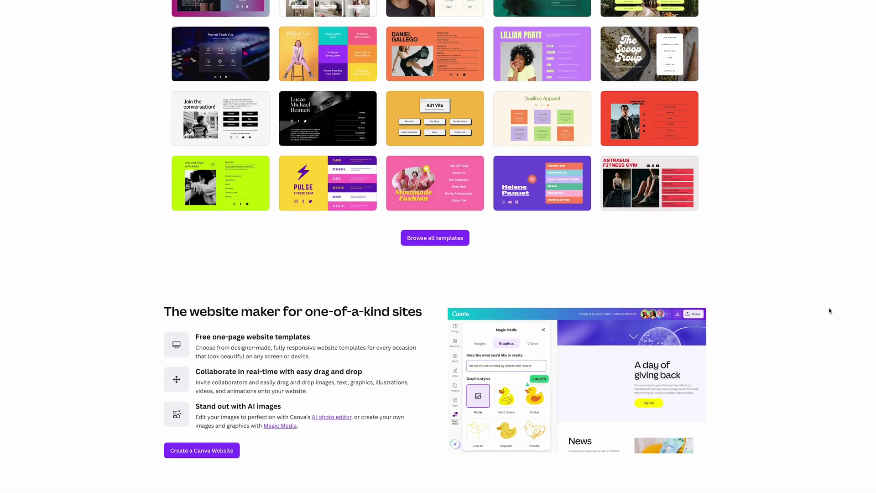
scroll(830, 311, "down", 1)
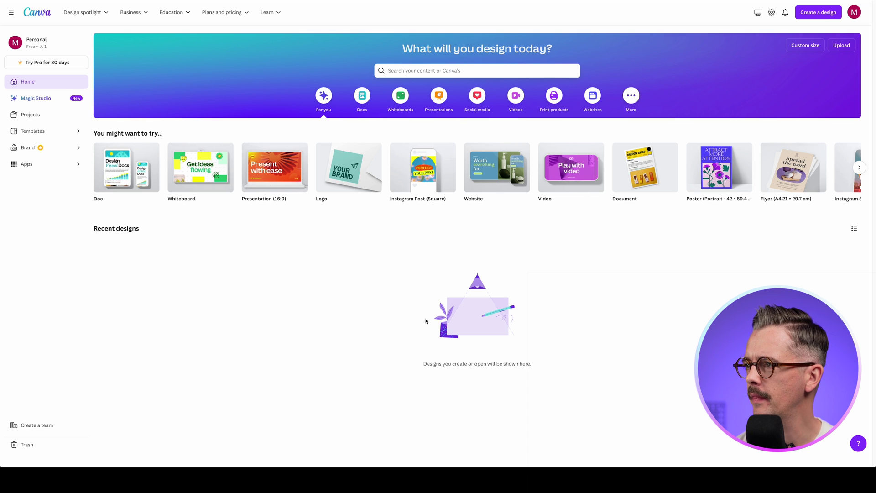
Show the Websites category, browsing Business, Portfolio Website and ready-made website templates
left_click(593, 95)
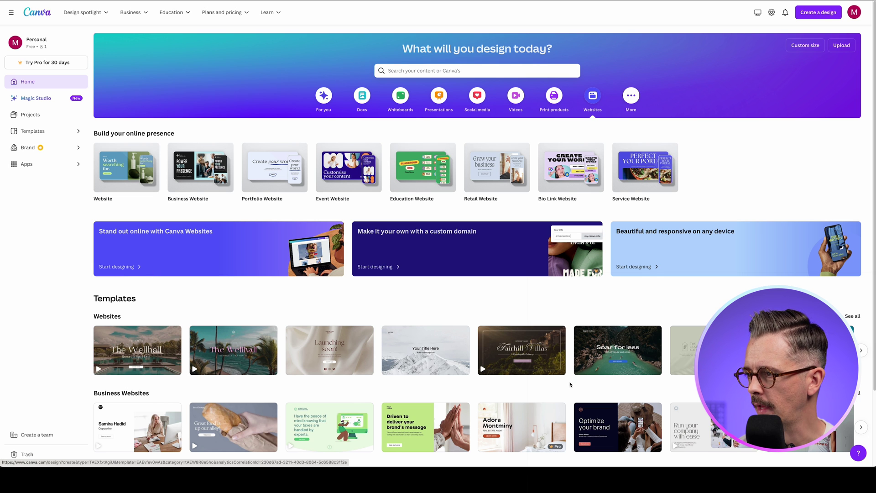
scroll(581, 390, "down", 2)
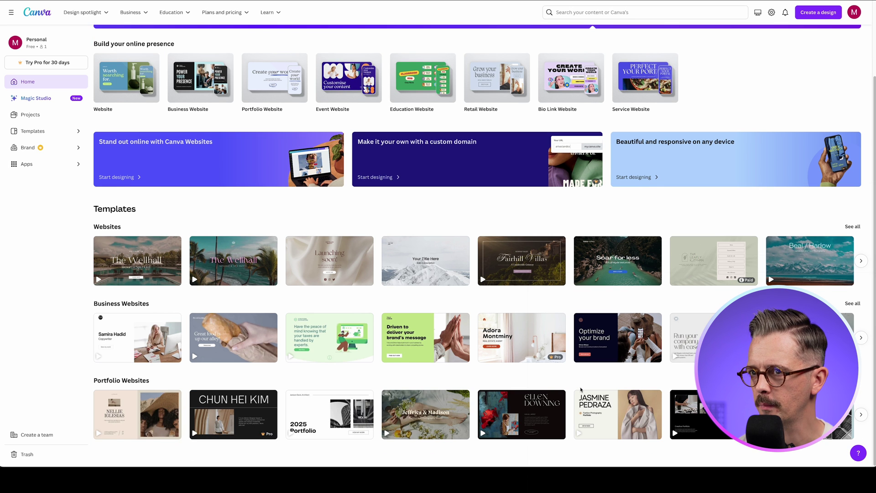
scroll(581, 390, "up", 2)
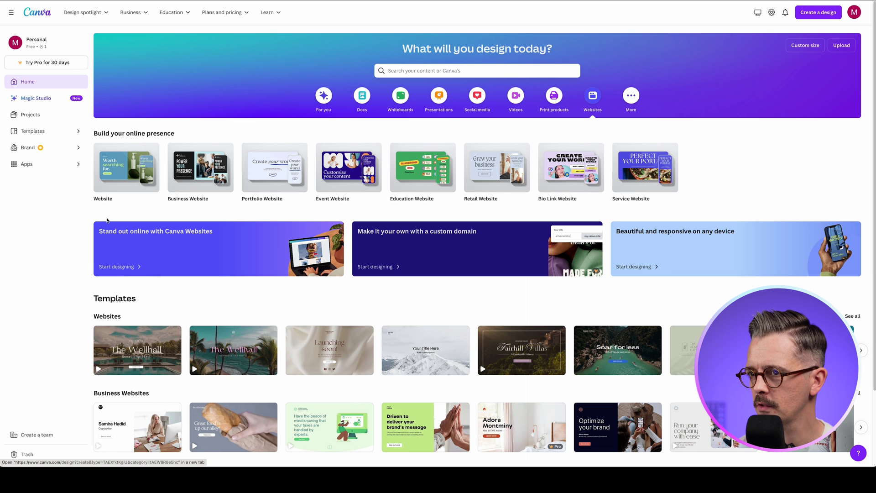
Start a new blank website design from the Websites banner
left_click(122, 268)
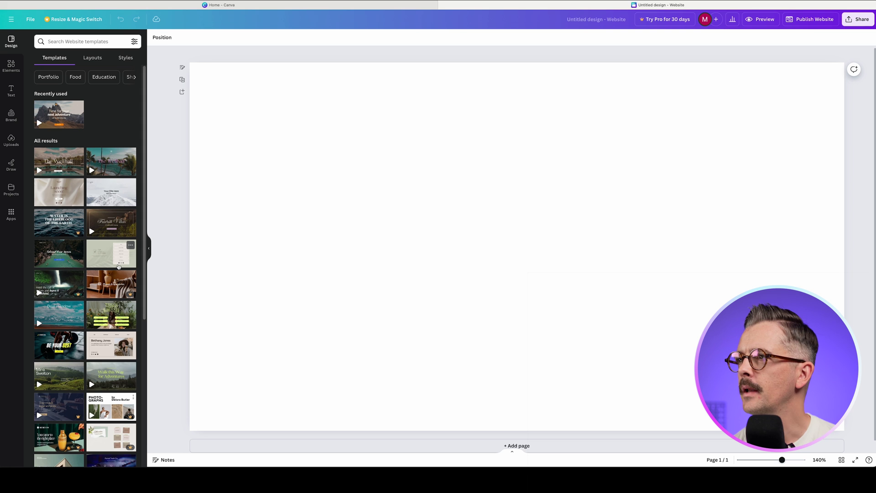
scroll(139, 124, "down", 5)
scroll(122, 99, "down", 13)
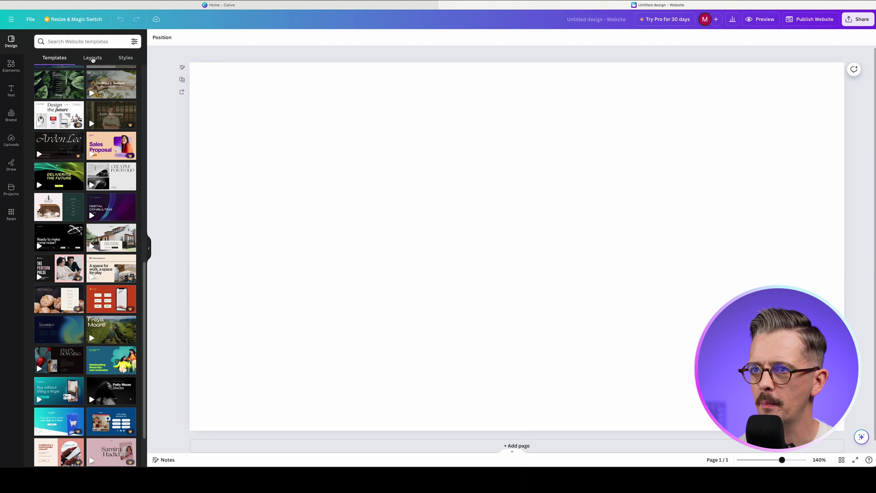
Browse the Layouts sections in the Design panel, briefly checking the Styles combinations
left_click(92, 58)
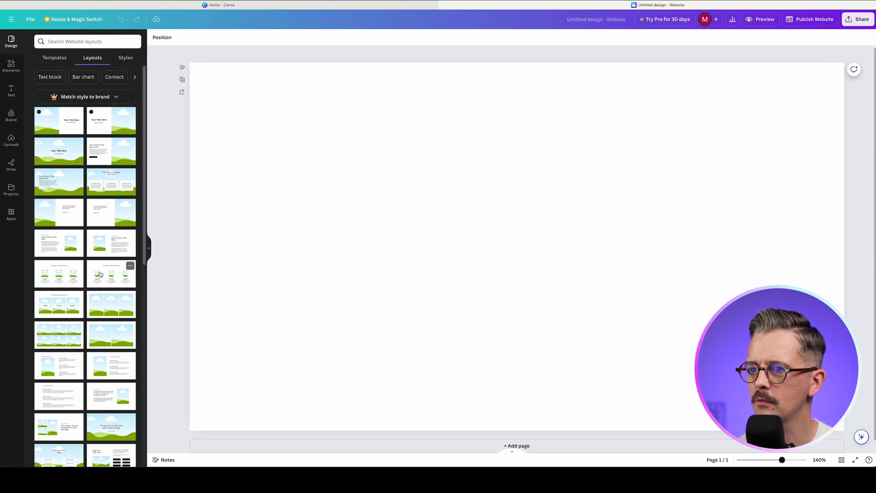
scroll(100, 274, "down", 15)
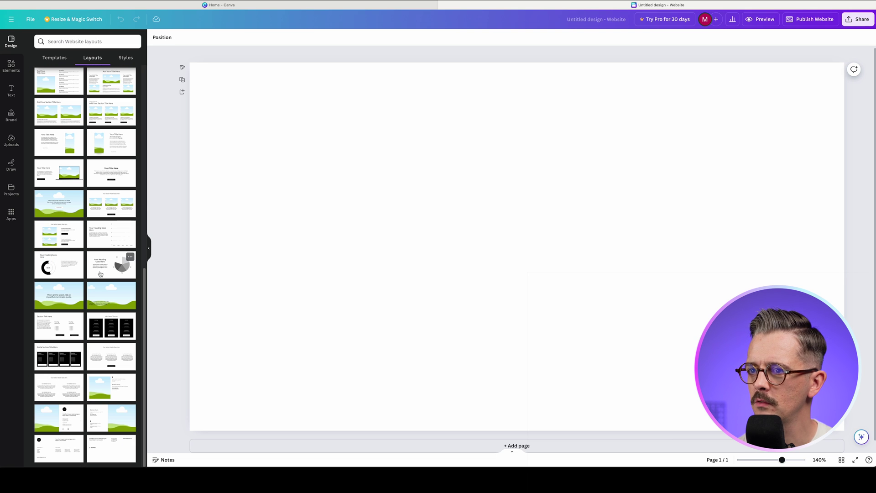
left_click(131, 60)
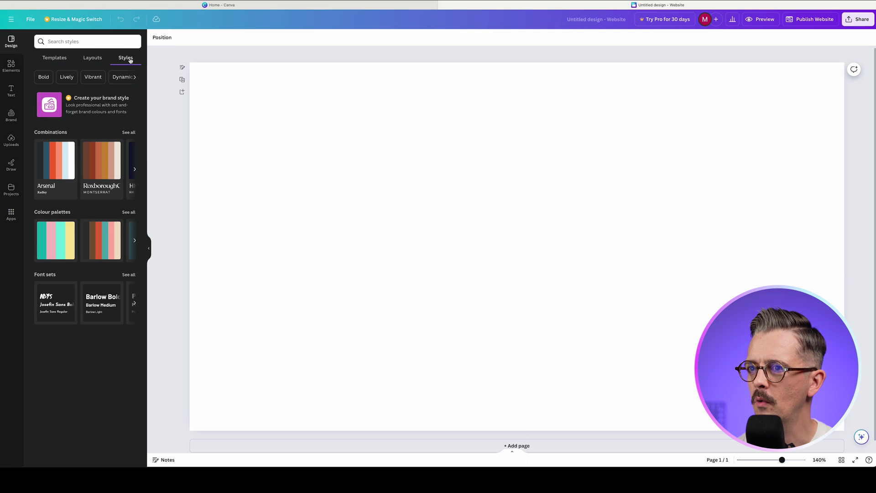
left_click(98, 60)
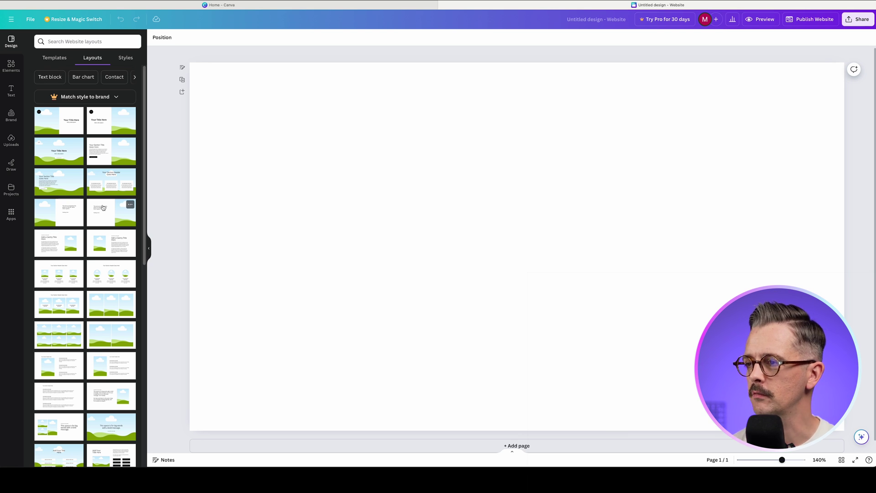
key("super+Tab")
key("Tab")
key("Tab")
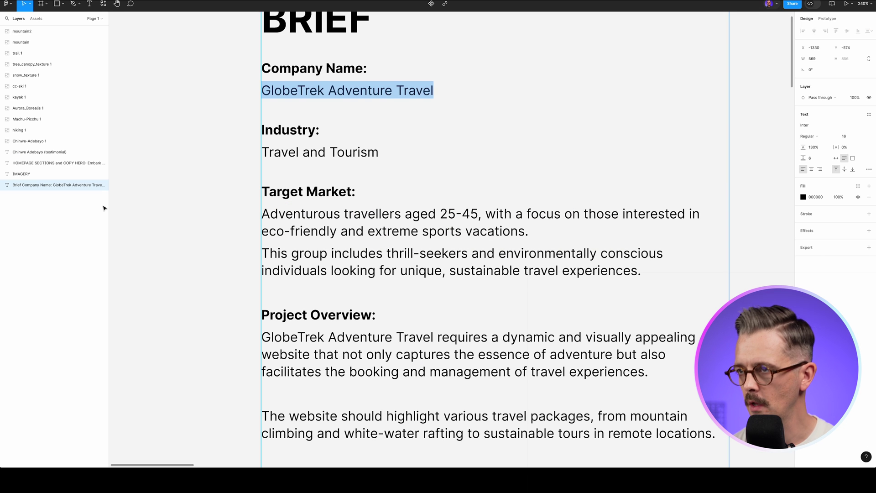
key("Escape")
key("Escape")
key("shift+1")
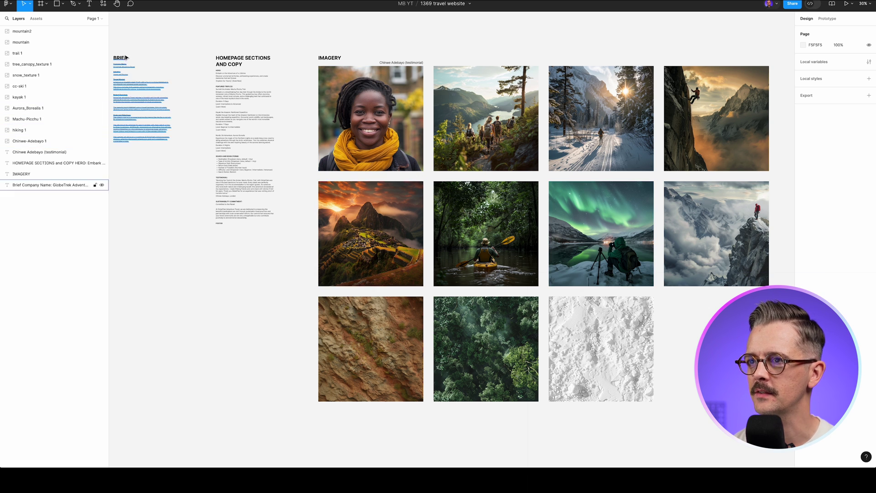
left_click_drag(111, 52, 292, 245)
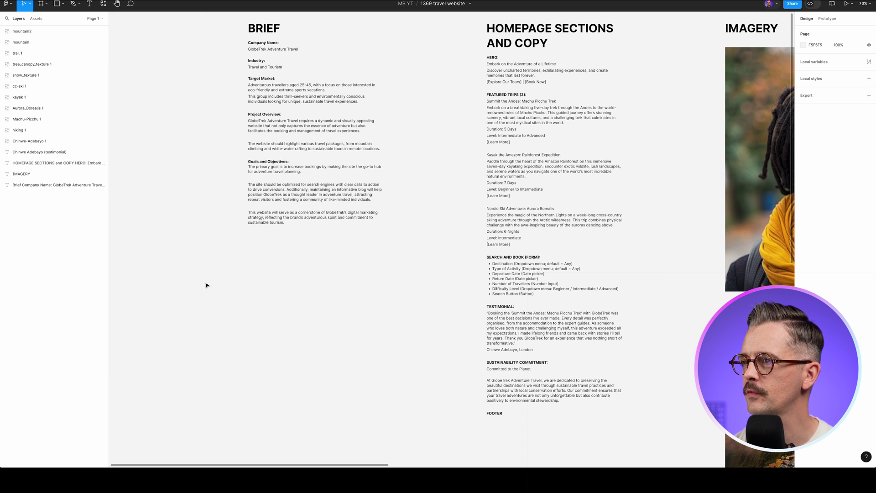
key("super+Tab")
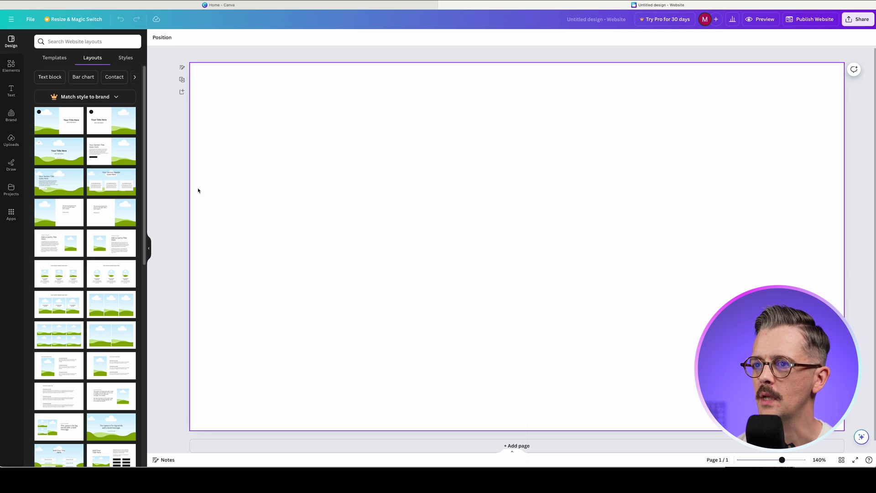
Go back to the Templates panel and browse the website templates
scroll(70, 274, "down", 10)
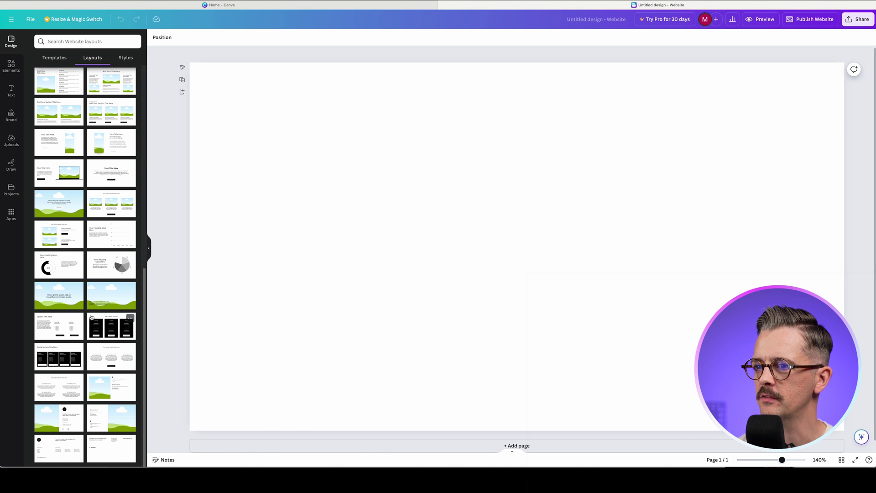
scroll(89, 318, "up", 15)
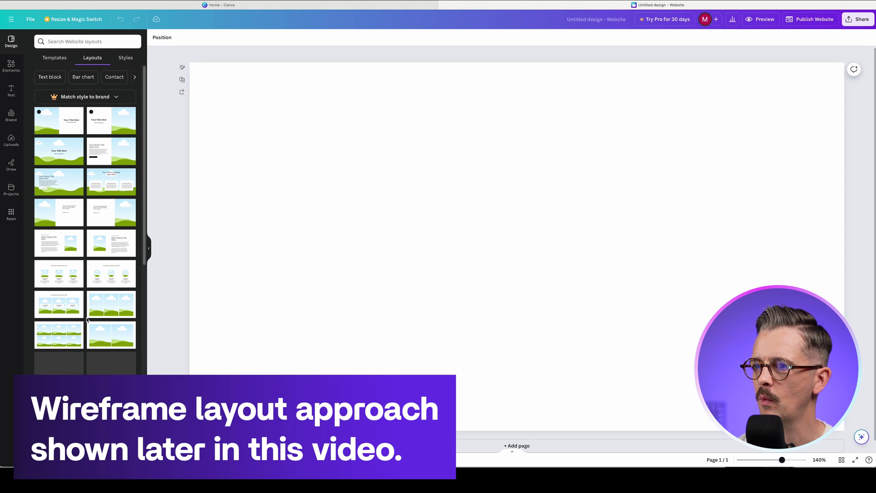
left_click(59, 59)
scroll(109, 220, "down", 3)
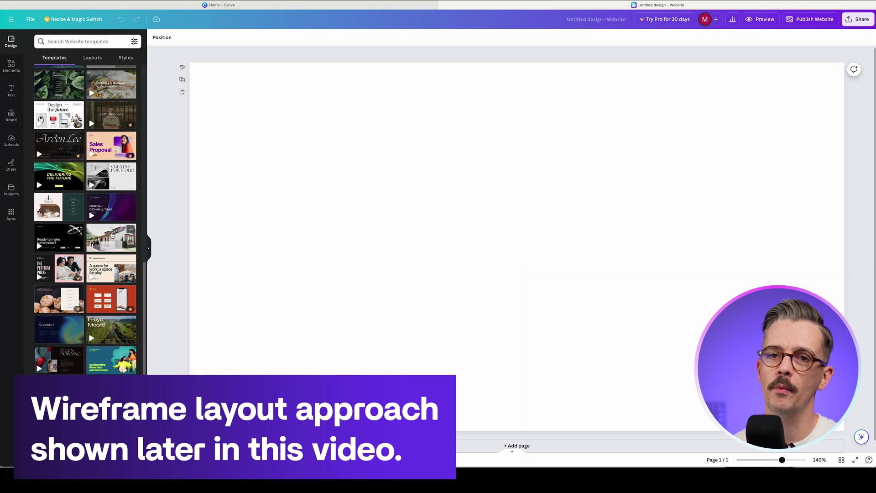
scroll(112, 235, "down", 3)
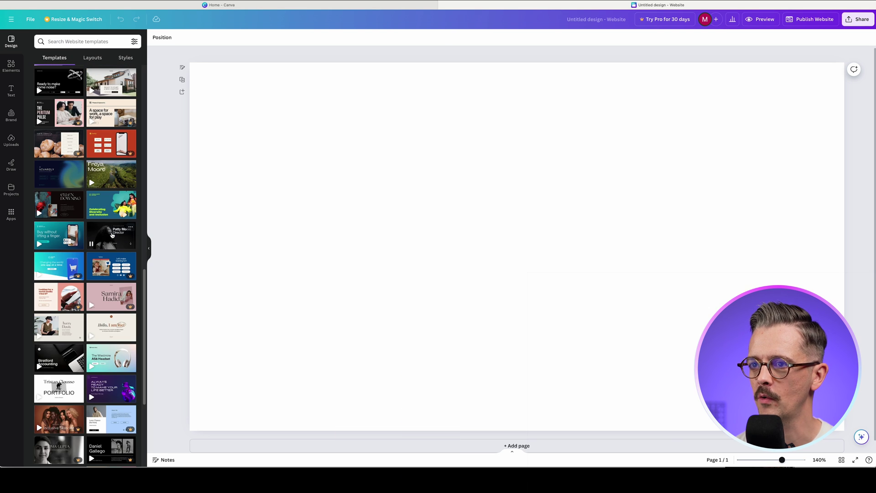
scroll(112, 236, "up", 5)
scroll(109, 104, "up", 3)
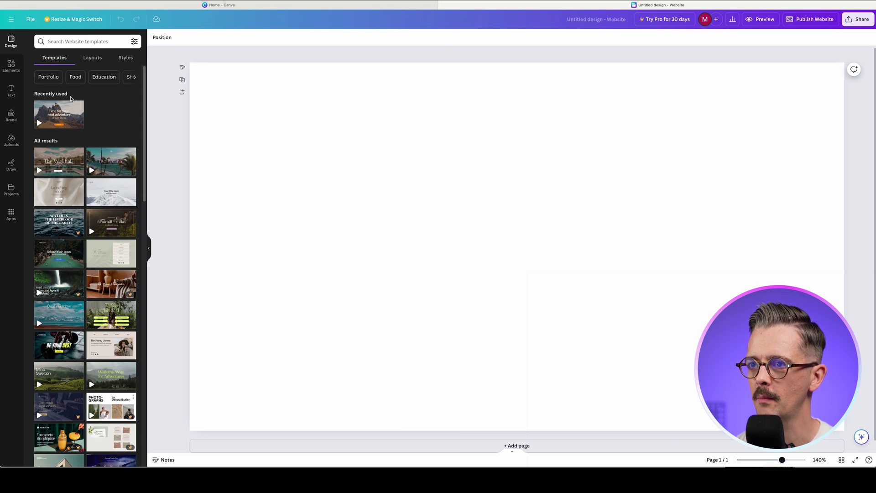
scroll(74, 73, "down", 4)
Search website templates for travel and narrow the results to Travel agency
left_click(75, 41)
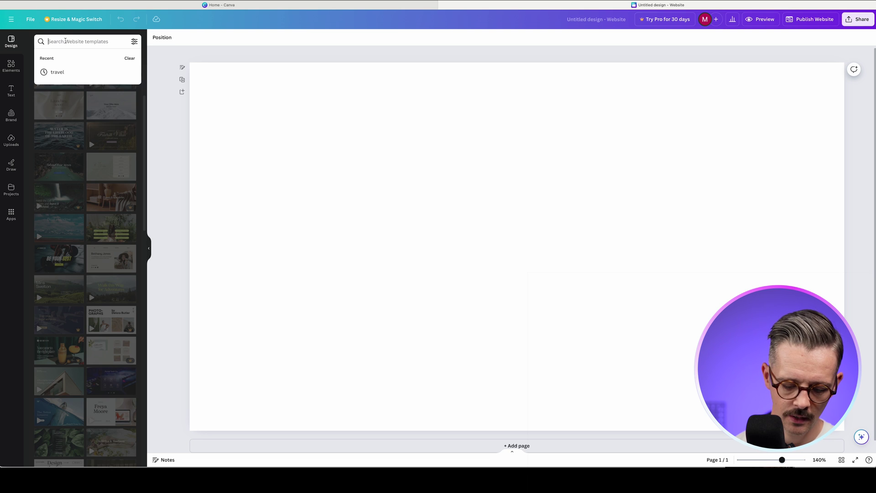
type("travel")
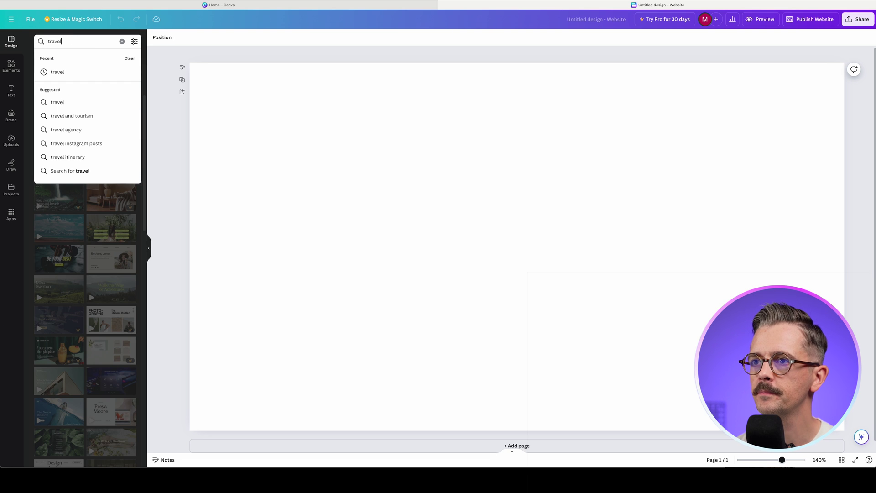
key("Return")
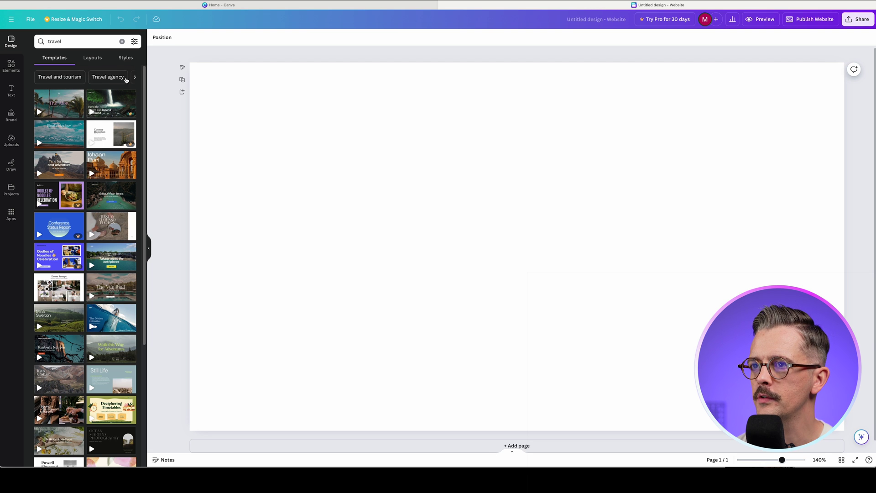
left_click(110, 77)
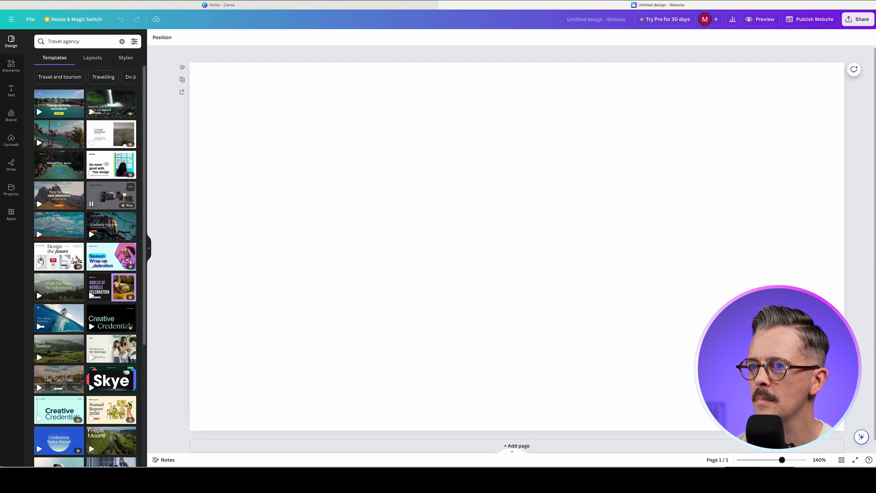
scroll(124, 194, "down", 3)
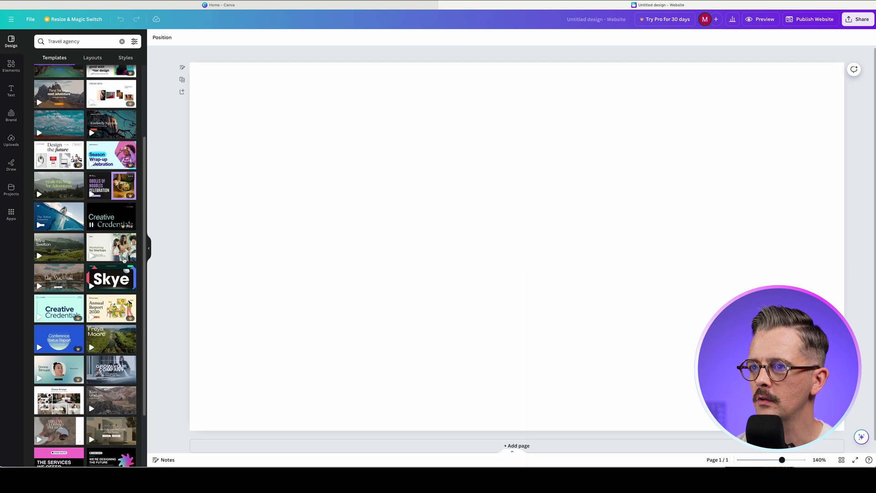
scroll(128, 318, "down", 5)
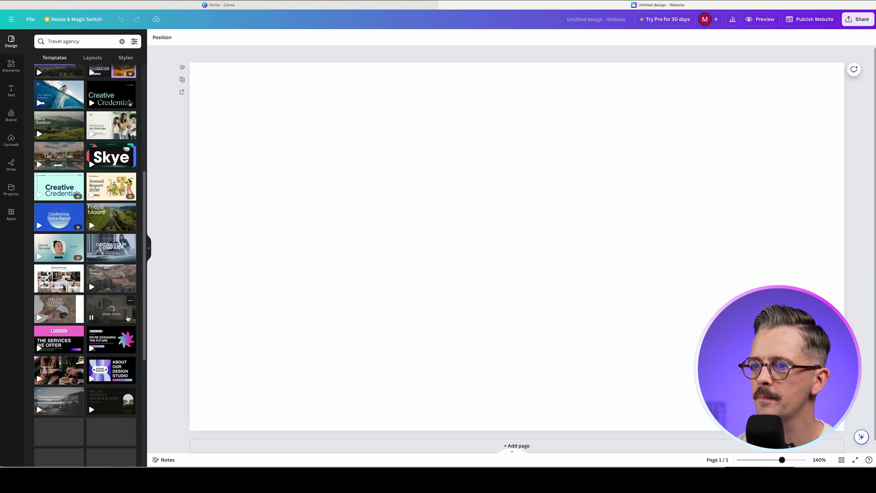
scroll(129, 318, "down", 1)
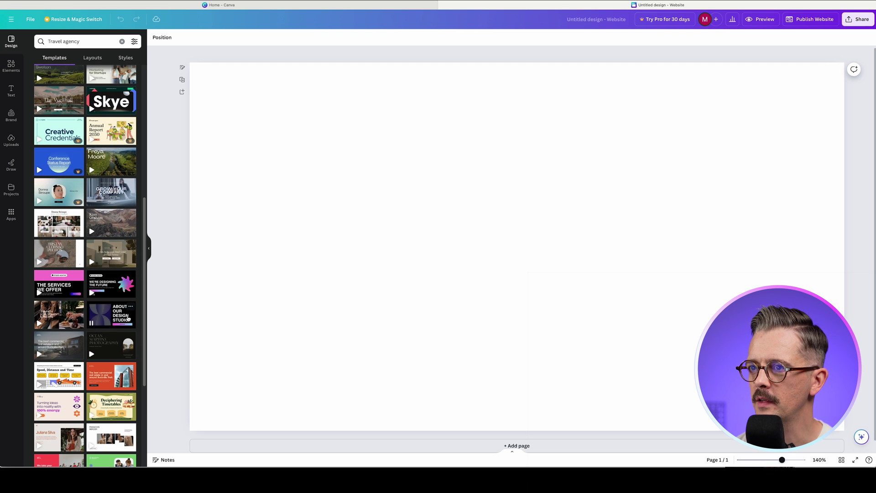
scroll(128, 318, "down", 3)
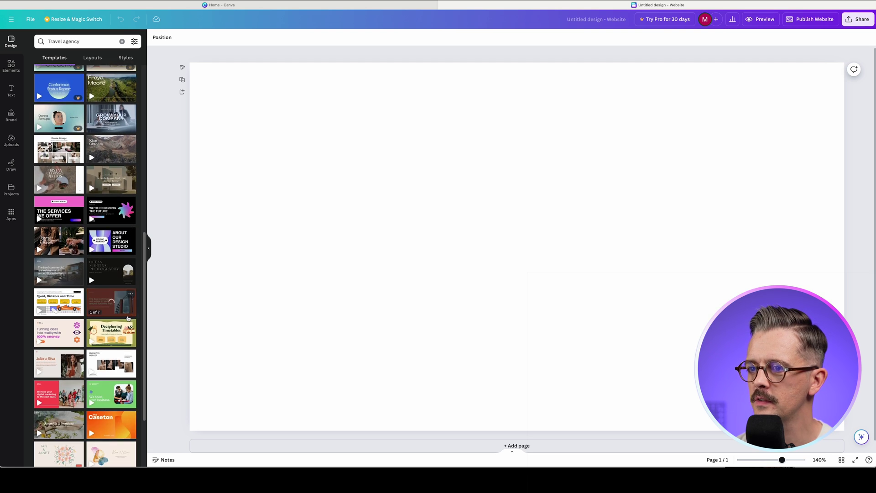
scroll(128, 318, "down", 10)
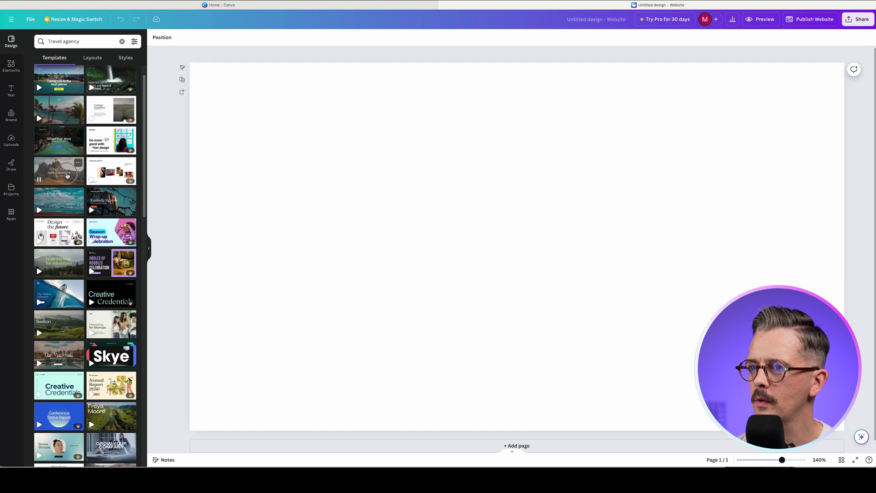
Apply all 6 pages of the Bright Orange Cream travel template to the design
left_click(67, 175)
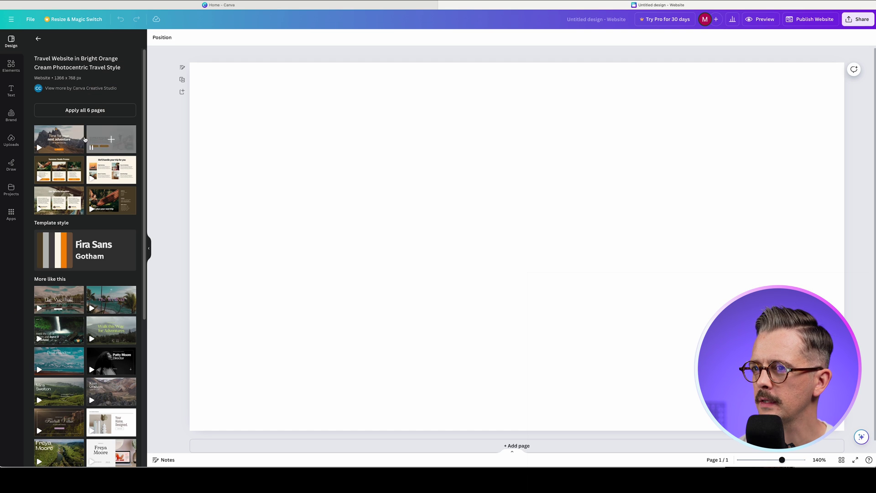
left_click(75, 112)
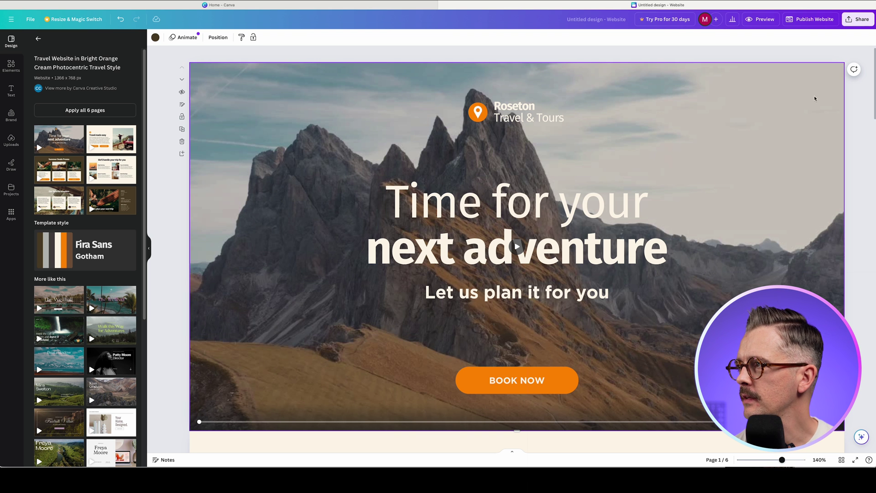
Preview the travel website full screen from hero to contact footer, then exit with Esc
left_click(765, 21)
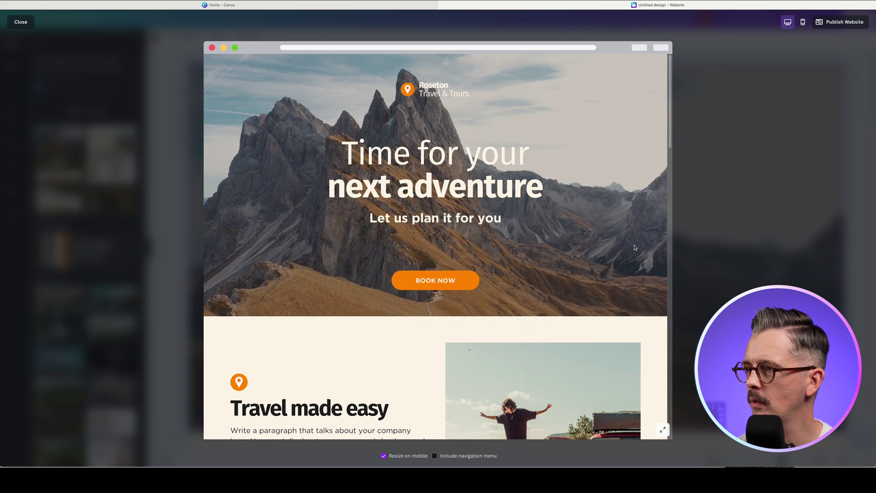
scroll(601, 242, "down", 4)
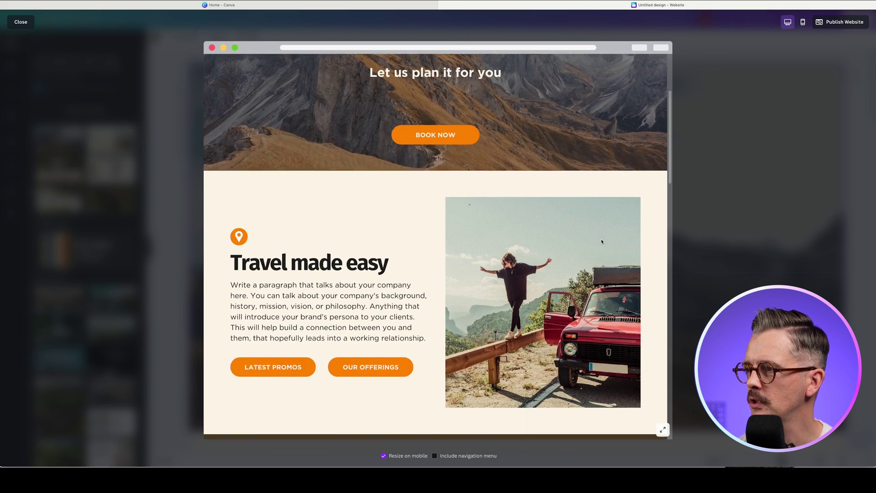
scroll(601, 242, "down", 3)
scroll(602, 242, "down", 4)
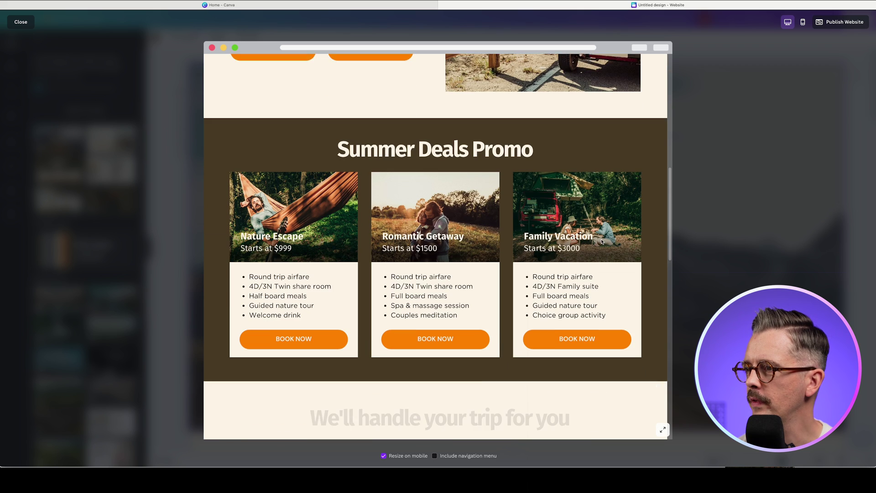
scroll(618, 236, "down", 1)
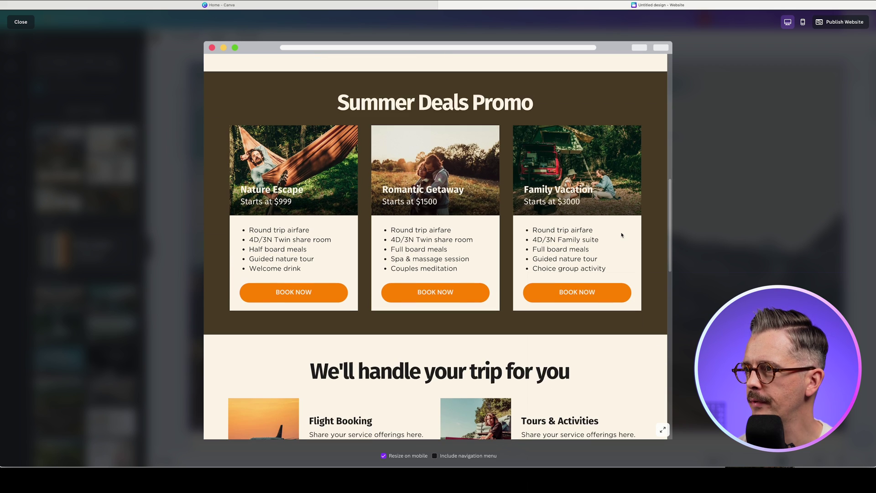
scroll(622, 235, "down", 5)
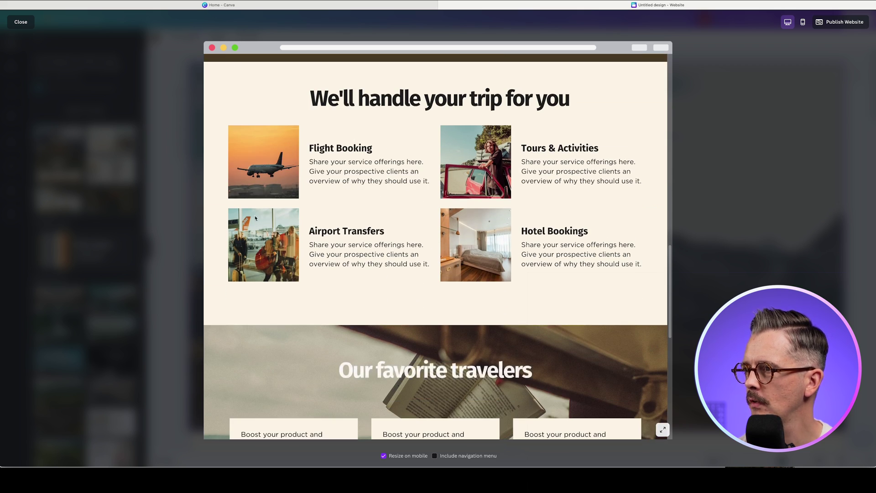
scroll(540, 273, "down", 5)
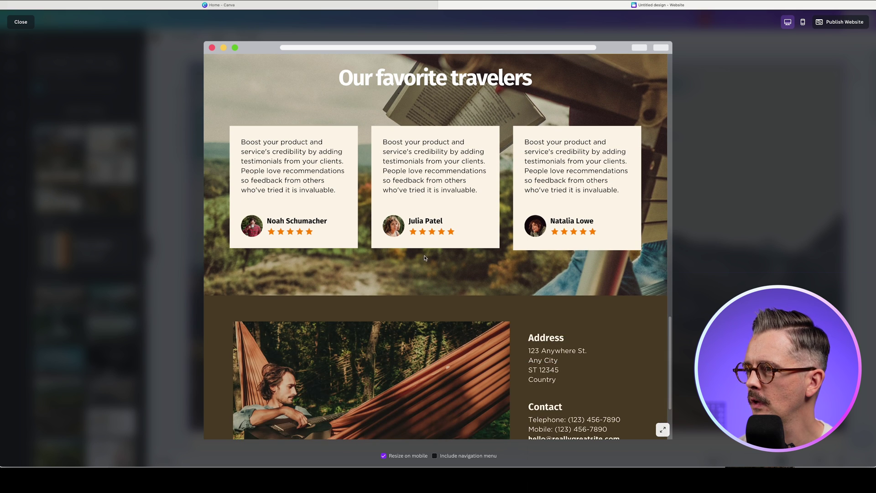
scroll(566, 253, "down", 2)
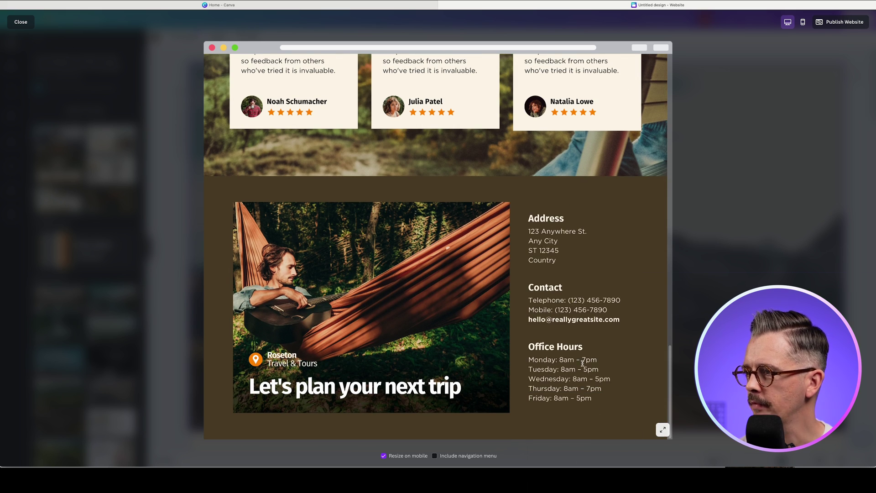
scroll(583, 366, "up", 20)
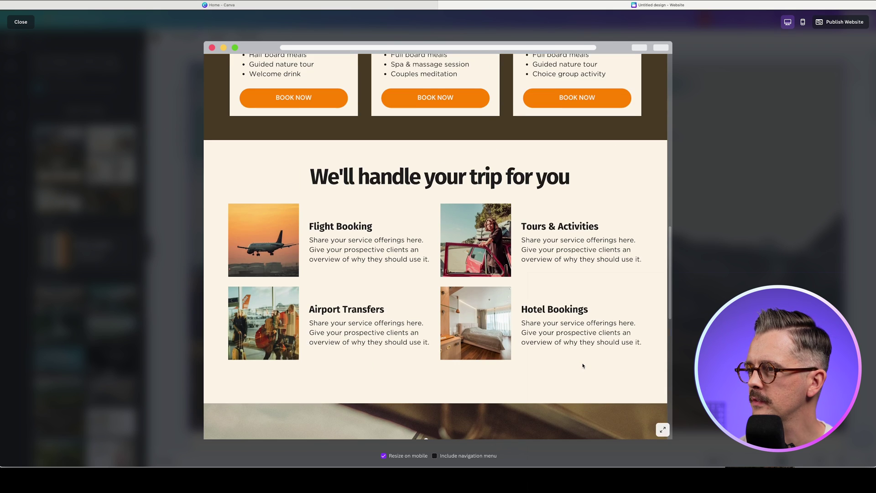
scroll(584, 364, "up", 3)
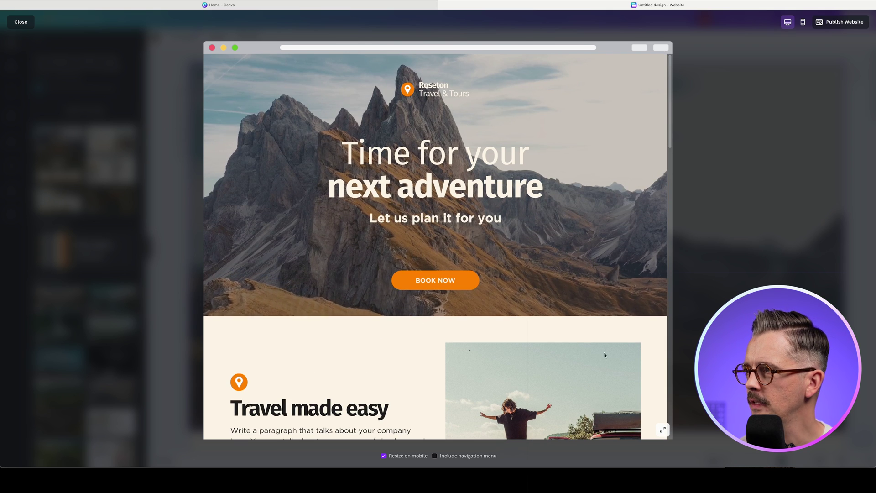
scroll(514, 269, "down", 4)
scroll(514, 270, "down", 3)
key("Escape")
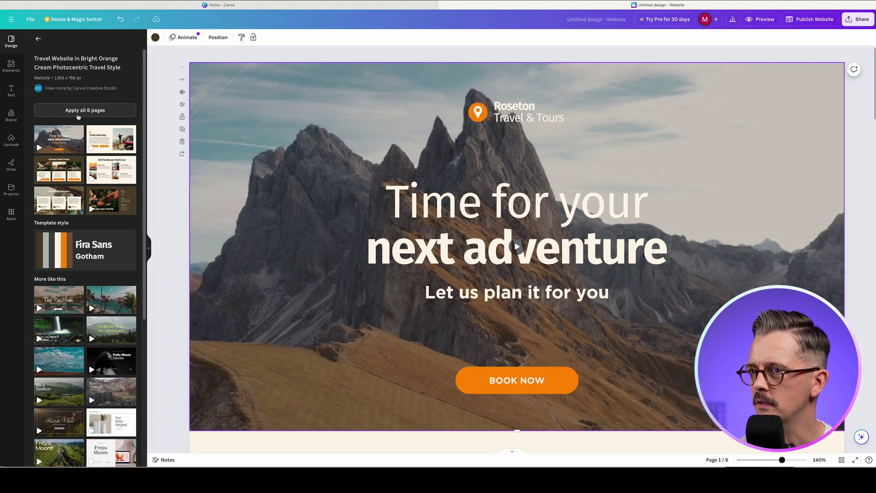
Apply all six template pages again and scroll through the resulting GlobeTrek pages
left_click(85, 115)
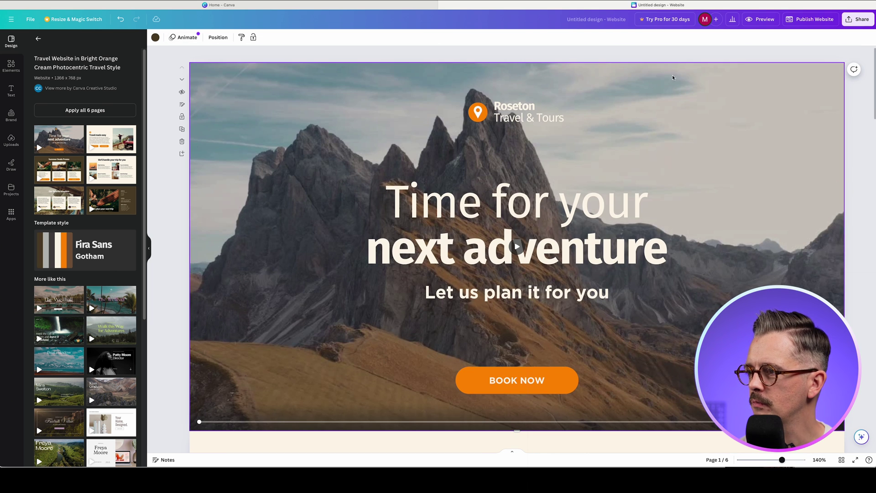
scroll(399, 194, "down", 10)
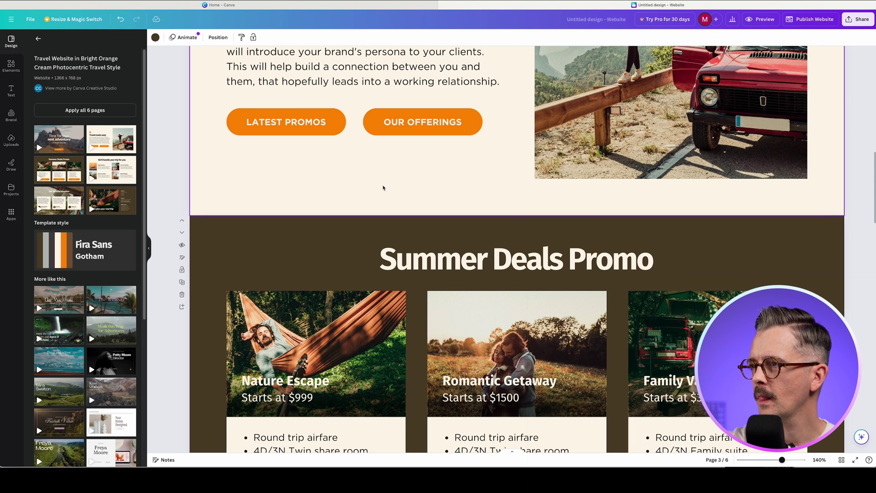
scroll(383, 187, "up", 10)
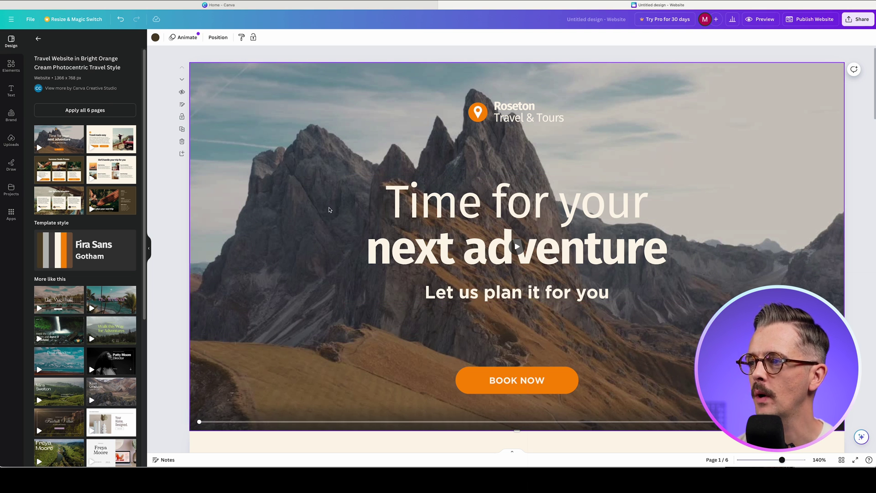
scroll(334, 211, "down", 3)
scroll(365, 274, "up", 3)
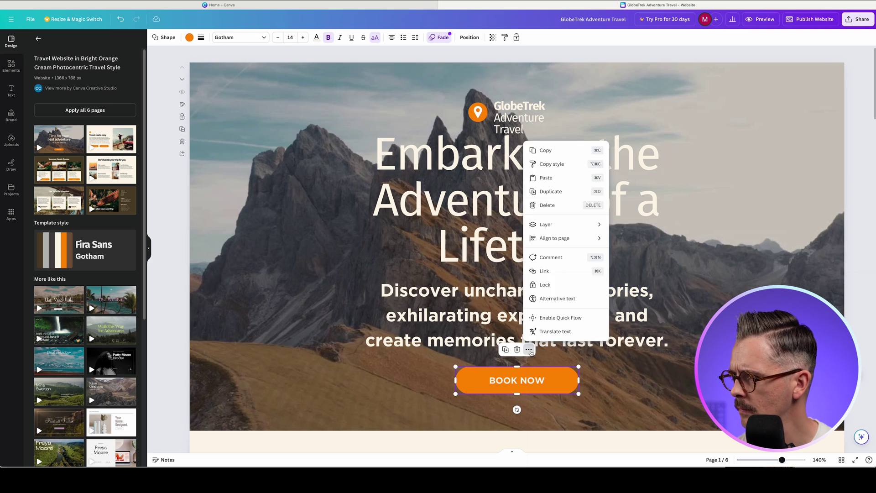
Duplicate the BOOK NOW button and drag the copy off to the right
left_click(566, 187)
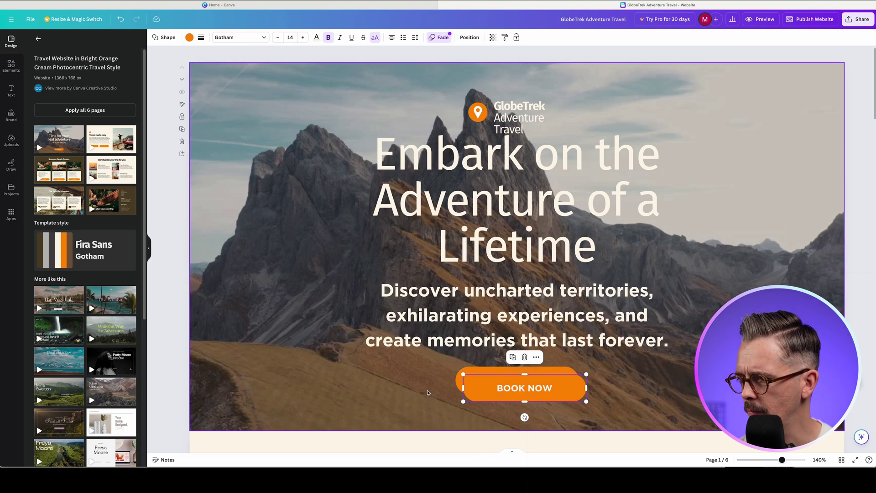
left_click_drag(499, 388, 689, 281)
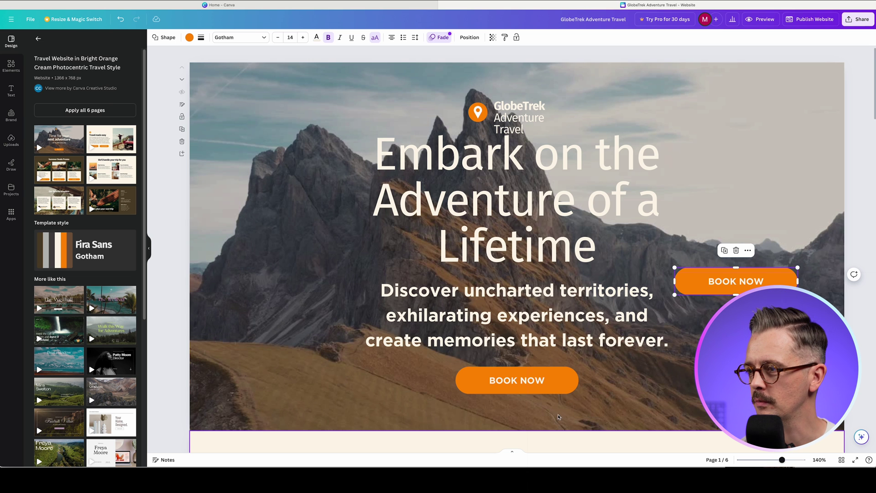
Place the two BOOK NOW buttons side by side beneath the subtitle and select both
left_click_drag(562, 380, 476, 380)
left_click_drag(705, 286, 536, 383)
left_click(472, 382, "shift")
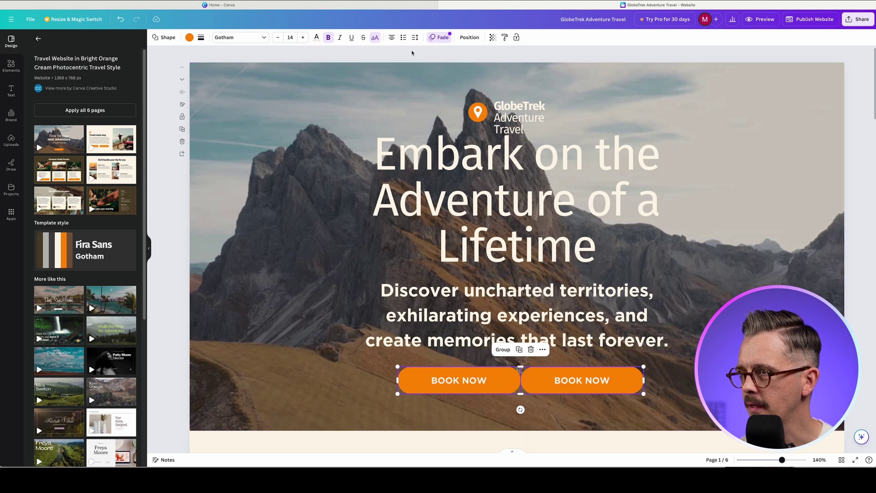
left_click(392, 38)
key("ctrl+z")
left_click(475, 40)
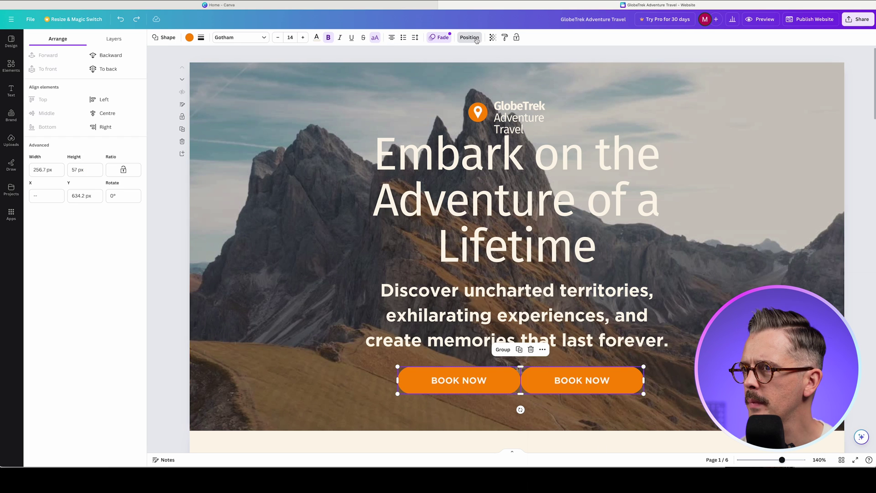
Group the two BOOK NOW buttons and centre the group on the page
left_click(108, 114)
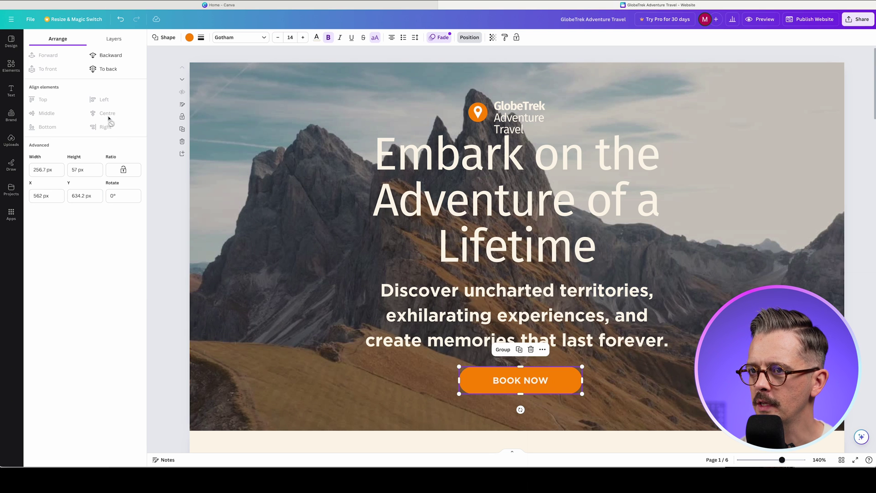
key("ctrl+z")
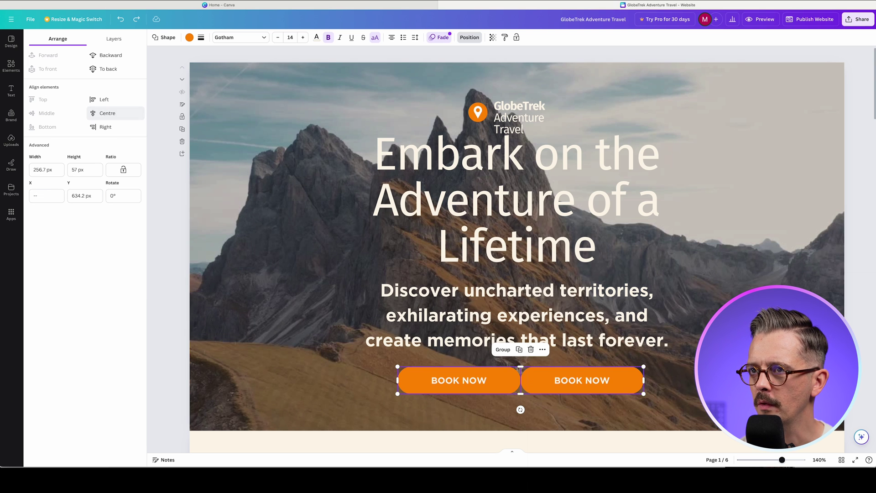
left_click(504, 349)
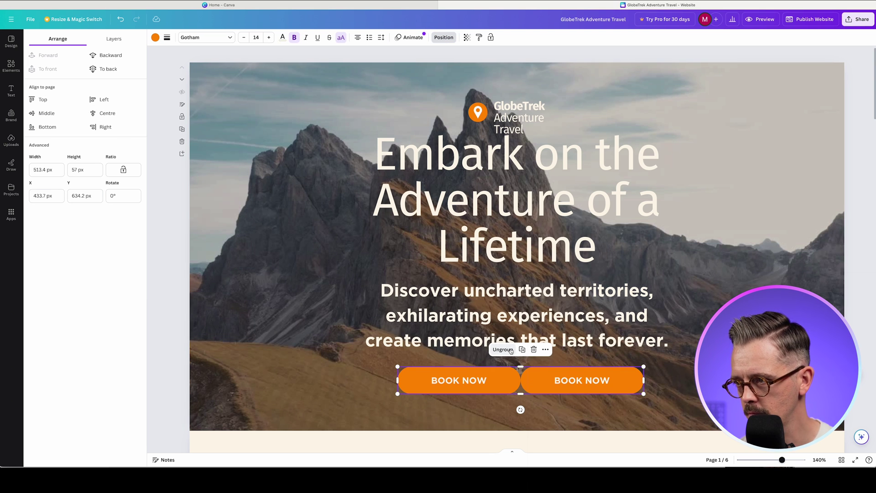
left_click(105, 114)
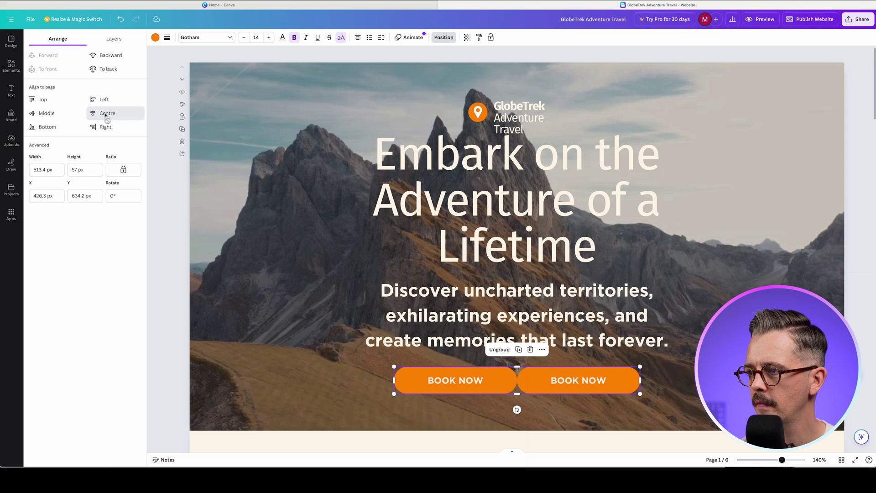
left_click(522, 383)
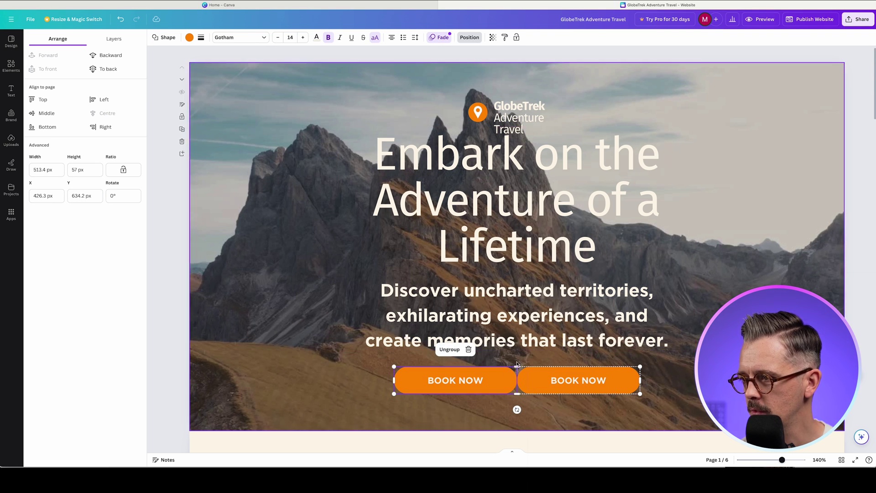
left_click(501, 382)
left_click(538, 384)
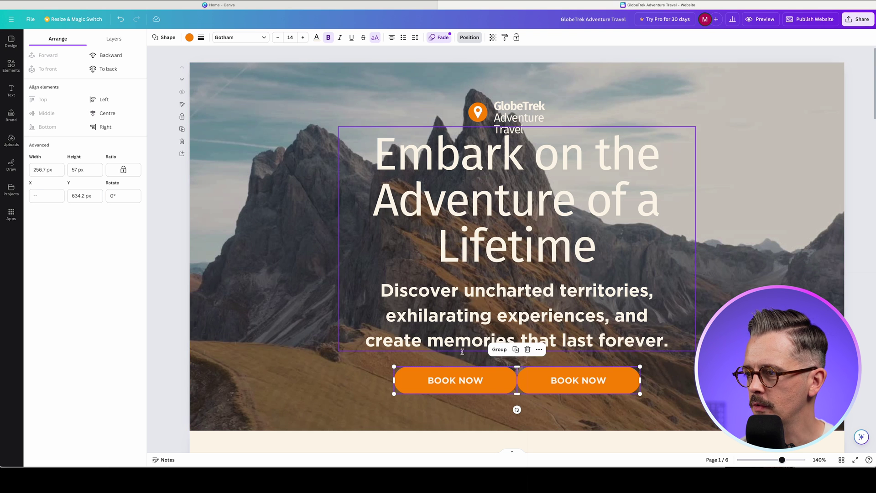
Ungroup, nudge the right button for a small gap, then regroup and recentre the pair
left_click(442, 348)
left_click_drag(530, 381, 547, 387)
left_click(509, 385, "shift")
left_click(507, 349)
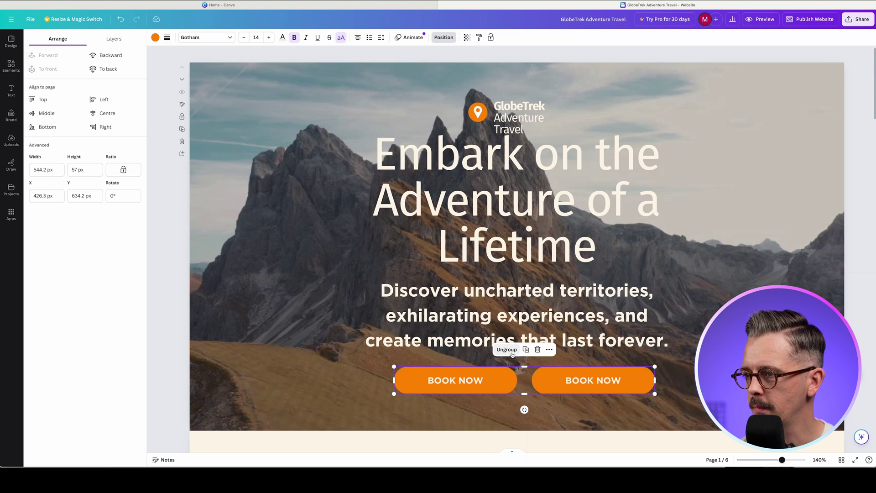
left_click(108, 113)
left_click(512, 391)
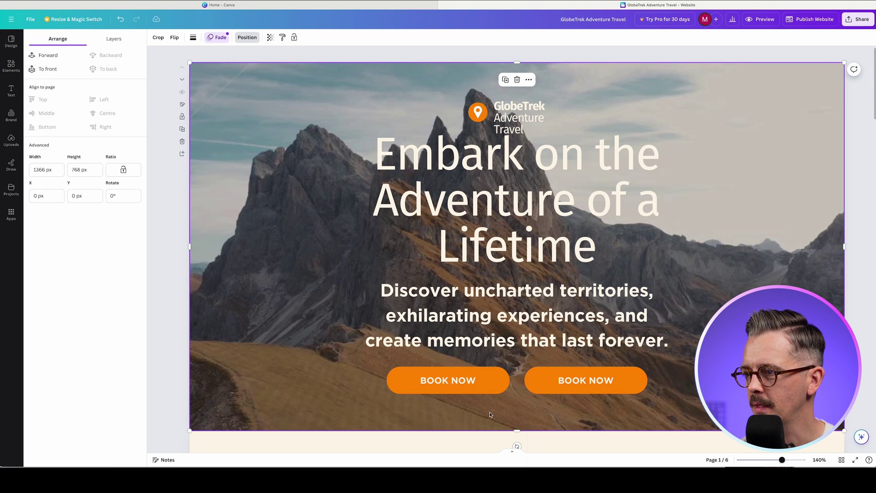
Scroll through the published GlobeTrek site preview, then close it to return to the hero page
key("super+Tab")
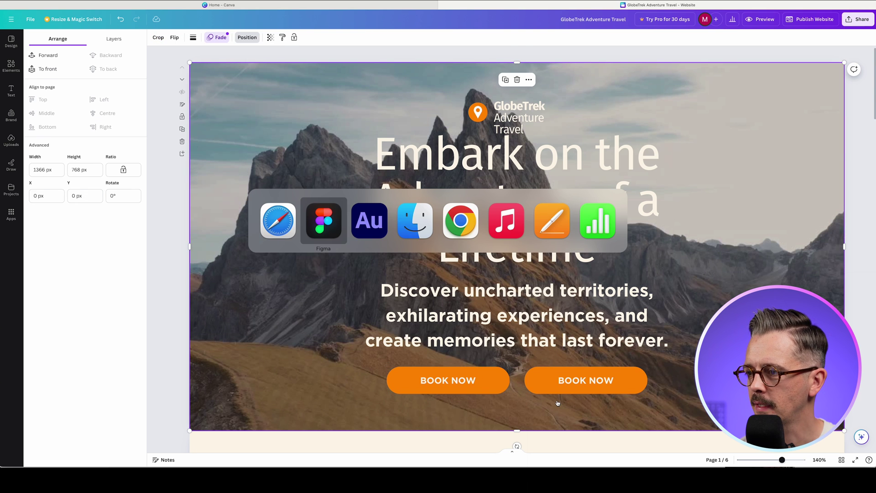
key("super+Tab")
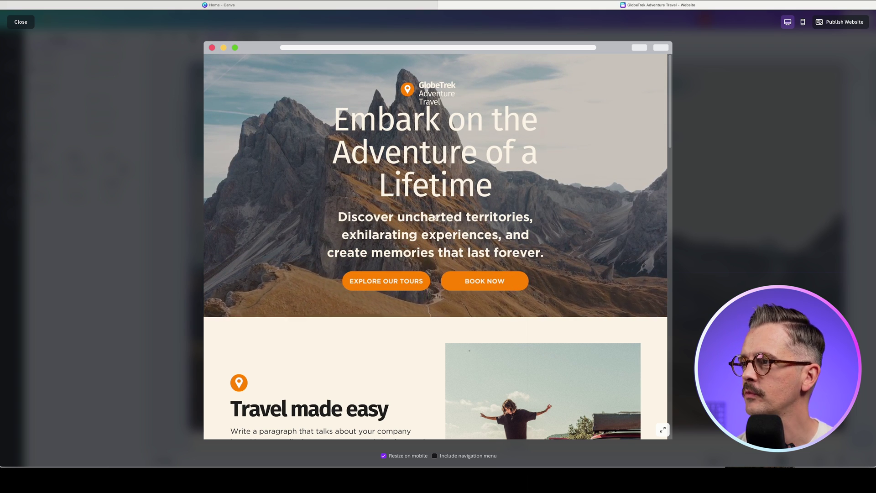
scroll(596, 231, "down", 5)
scroll(596, 231, "down", 6)
scroll(515, 257, "down", 6)
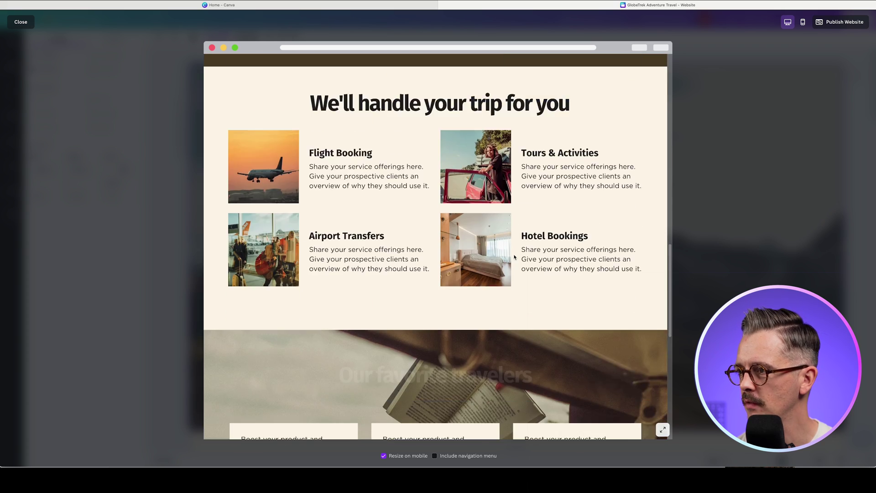
scroll(515, 257, "down", 9)
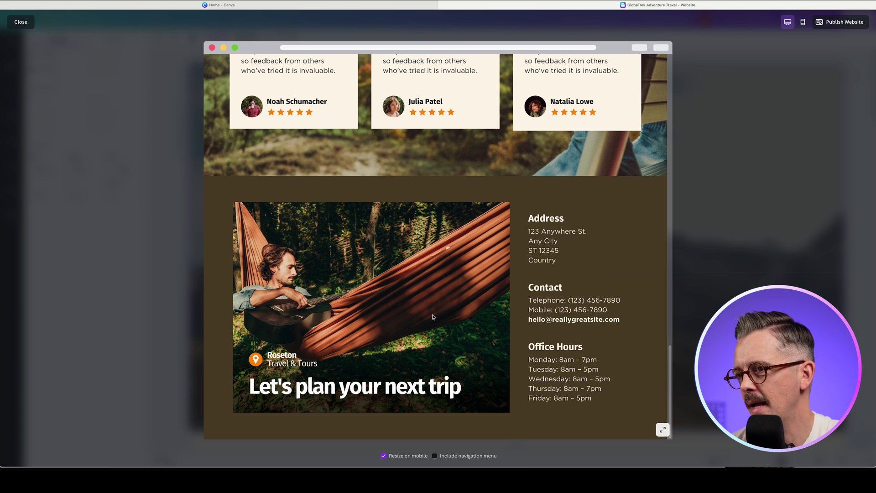
scroll(434, 316, "up", 20)
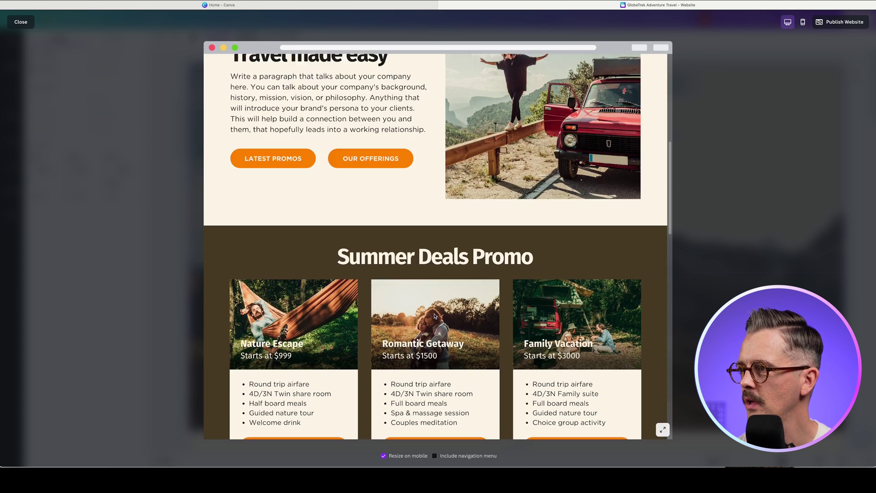
scroll(533, 109, "up", 7)
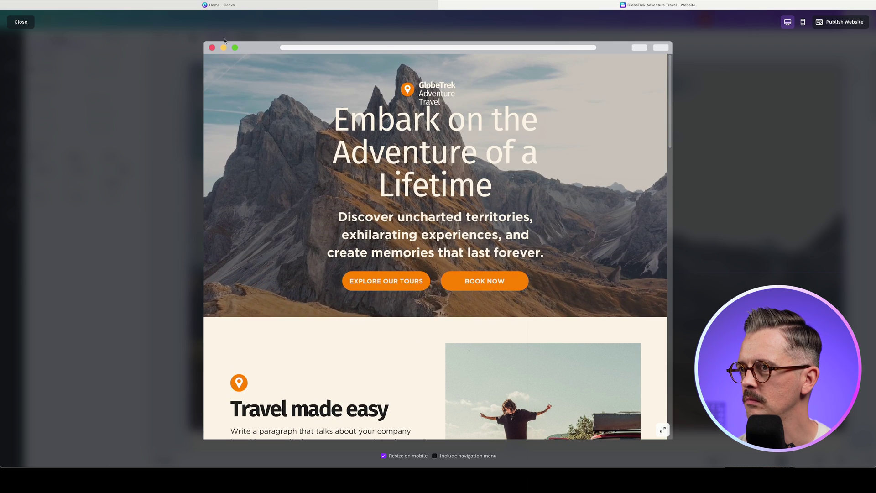
left_click(212, 48)
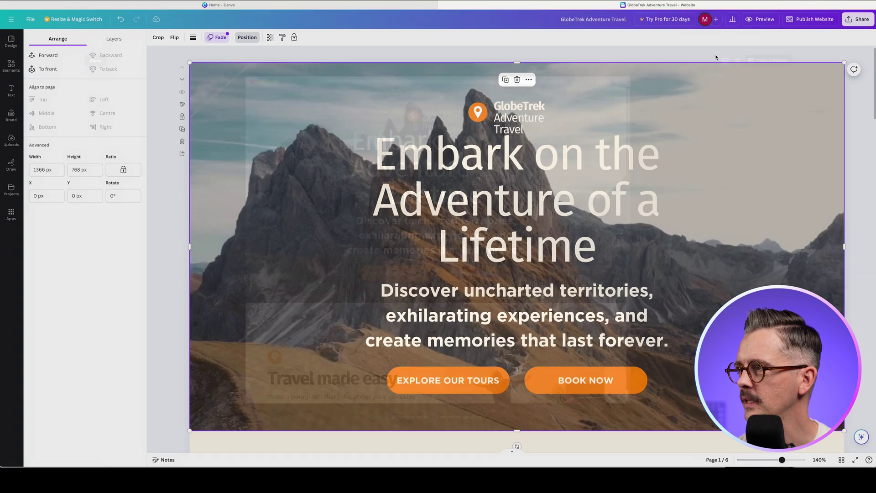
Zoom to 100% and delete the 'Travel made easy' page, leaving five pages
scroll(175, 237, "down", 3)
scroll(336, 219, "up", 3)
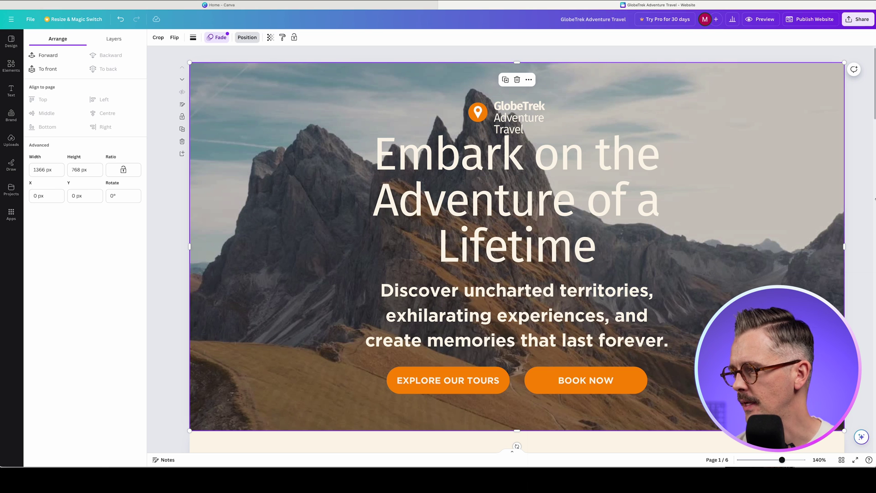
left_click(819, 460)
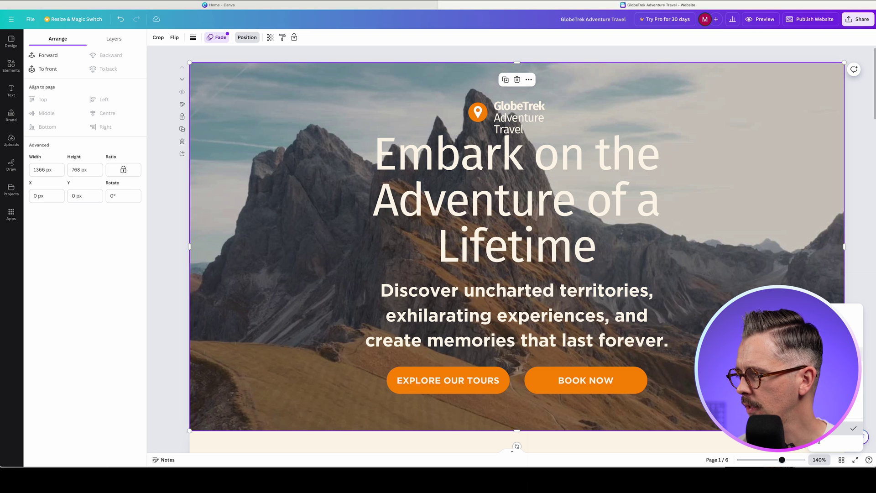
left_click(835, 379)
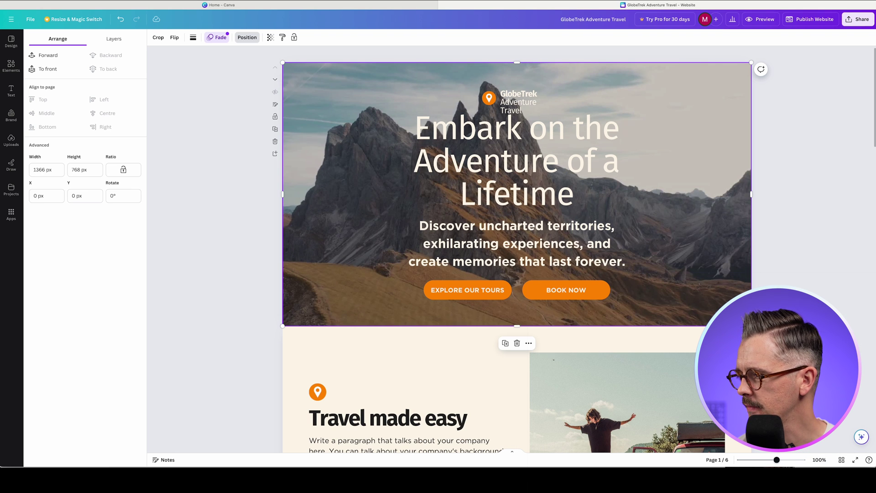
left_click(782, 181)
scroll(275, 221, "down", 4)
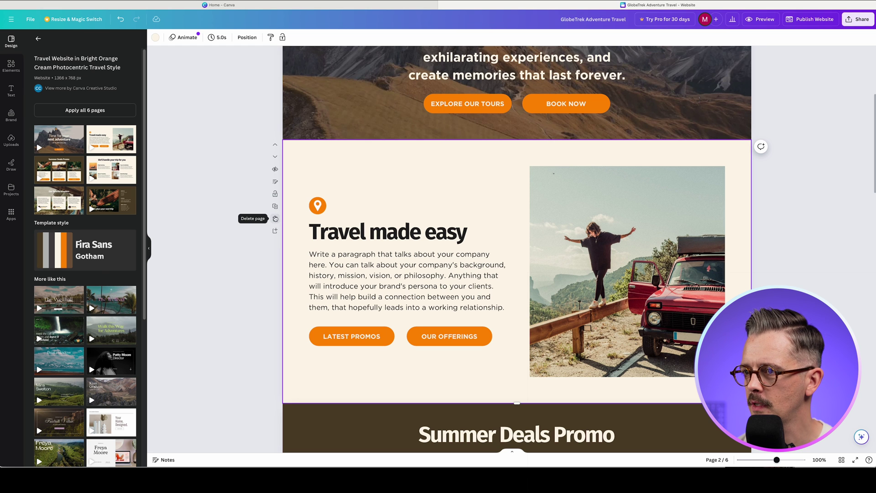
left_click(275, 219)
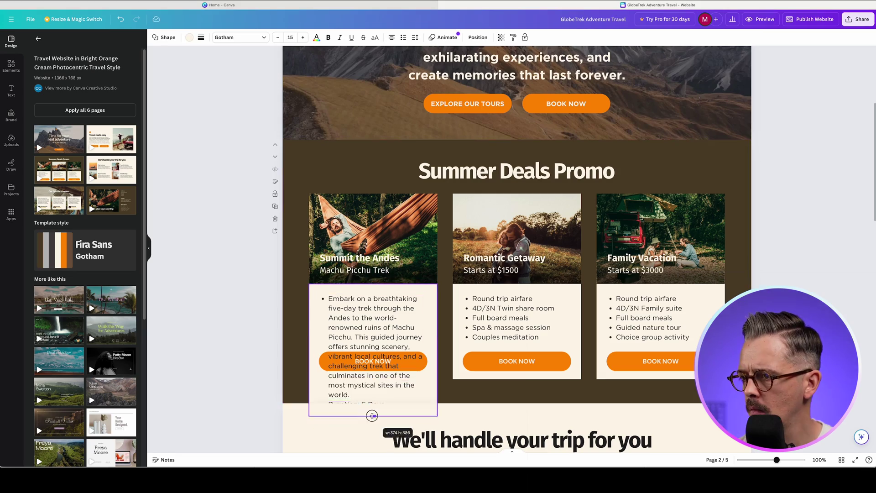
Drag the Summer Deals section's bottom edge down to make it taller
left_click_drag(517, 432, 502, 446)
Extend the Summer Deals section and stretch the first card down to fit the trek text
scroll(525, 342, "down", 3)
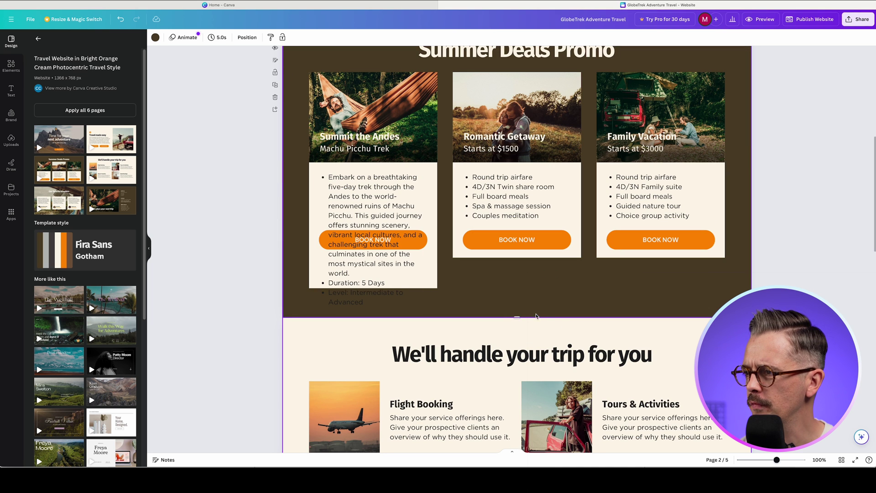
left_click_drag(516, 318, 529, 372)
left_click(382, 287)
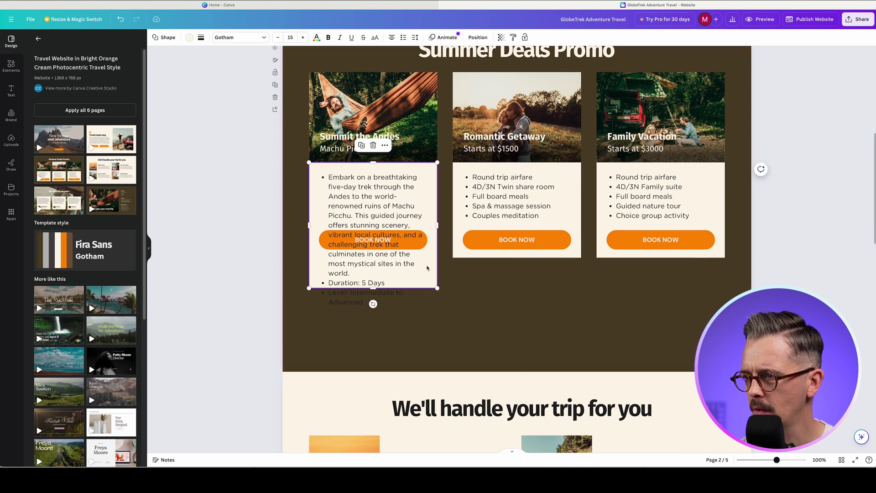
left_click_drag(374, 288, 373, 355)
Turn the trek description's bulleted Duration and Level lines into plain paragraphs
left_click(426, 243)
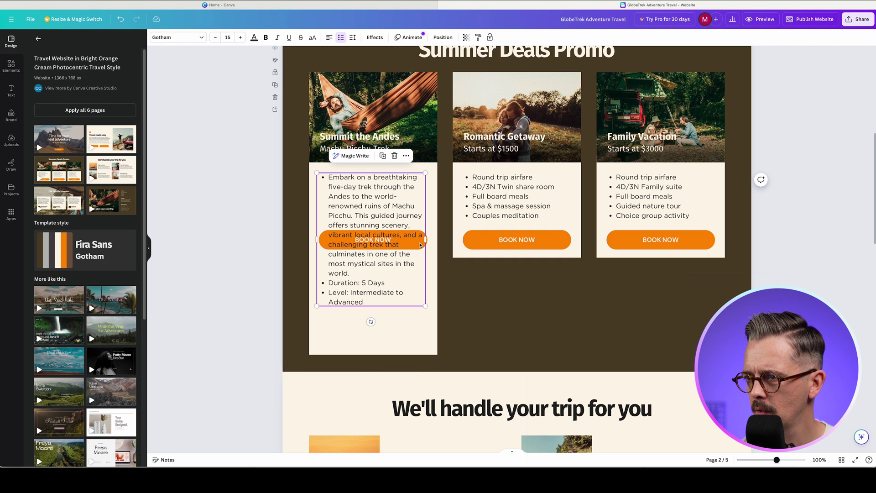
left_click_drag(427, 245, 411, 244)
key("ctrl+z")
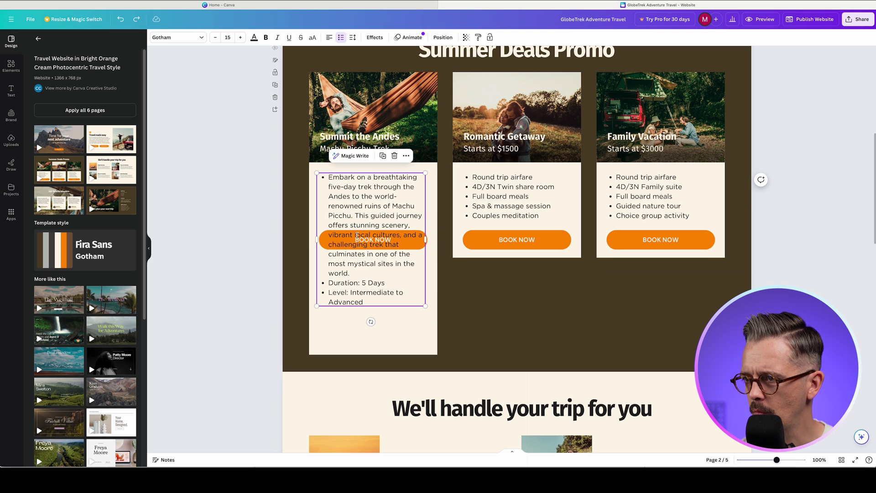
left_click(415, 244)
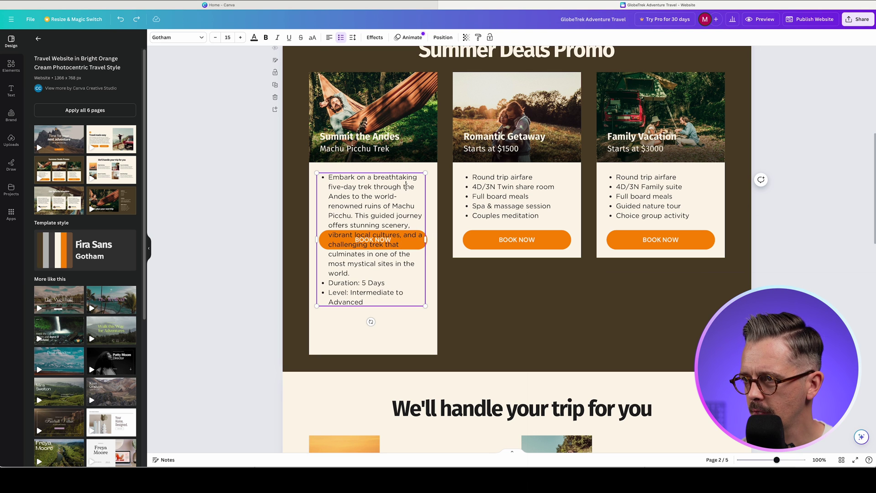
key("Escape")
key("ctrl+z")
key("ctrl+z")
left_click(358, 186)
key("ctrl+shift+8")
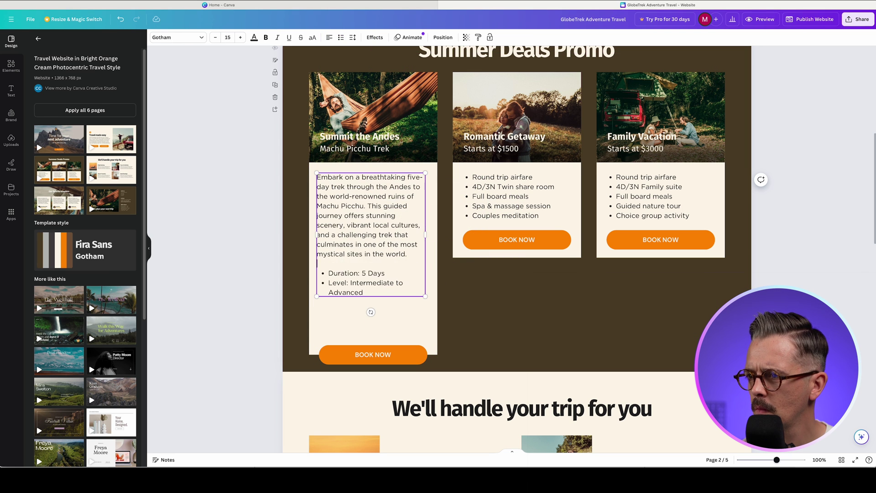
key("ctrl+a")
key("ctrl+shift+8")
Move the first card's BOOK NOW button to the bottom of the card
left_click_drag(403, 361, 403, 342)
left_click(241, 324)
scroll(241, 324, "up", 1)
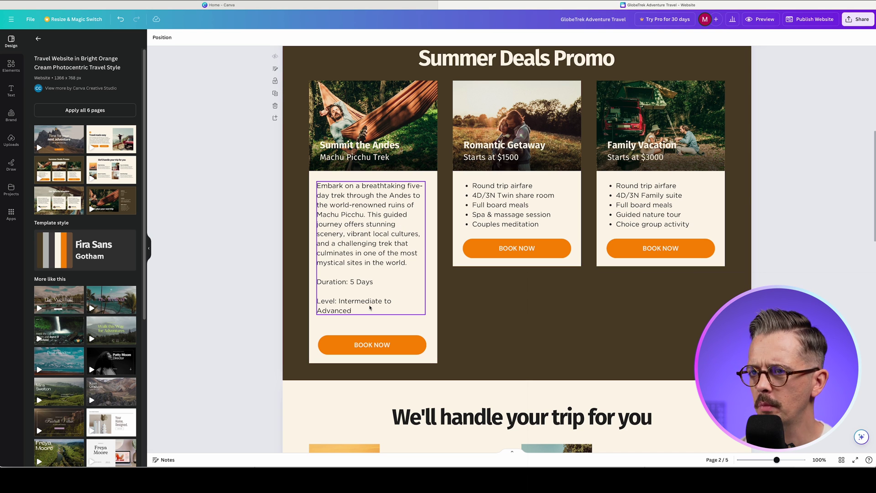
Apply the template's style and shuffle palettes until the section background is grey
left_click(85, 256)
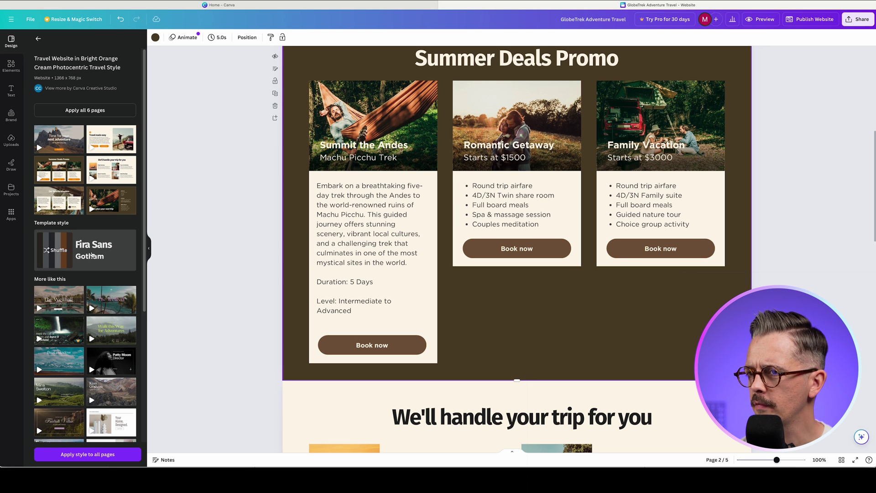
left_click(50, 253)
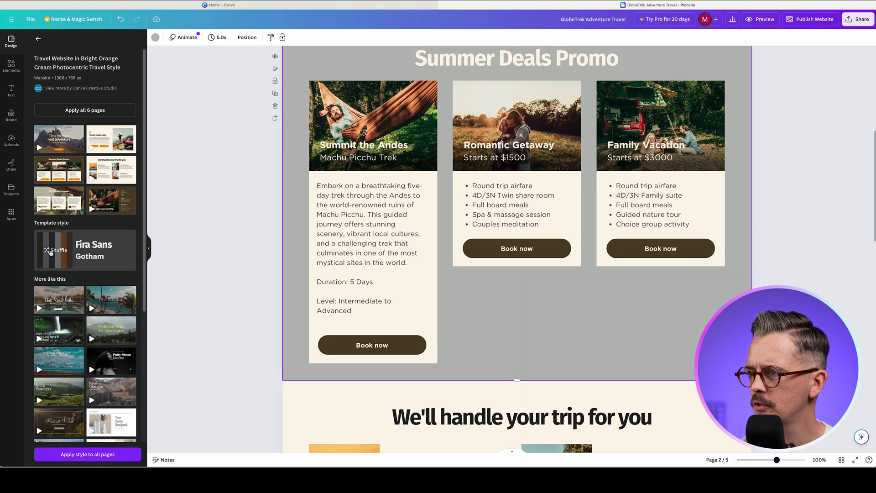
left_click(50, 253)
left_click(51, 252)
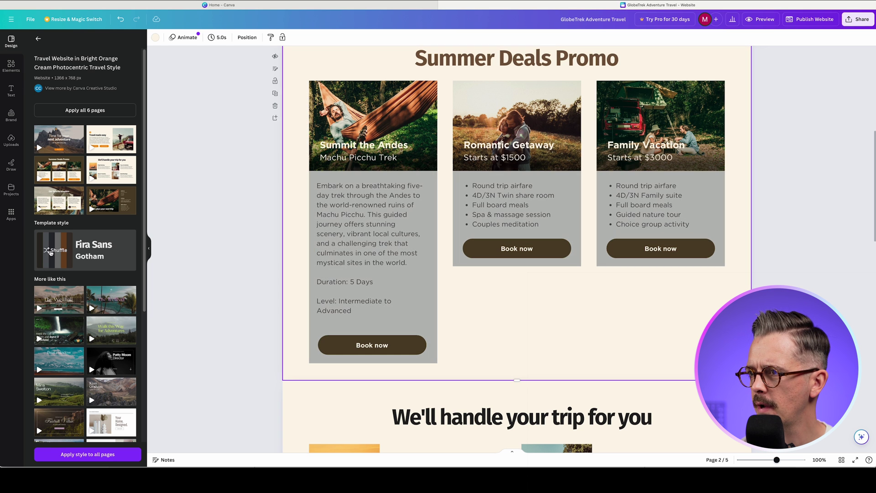
left_click(51, 252)
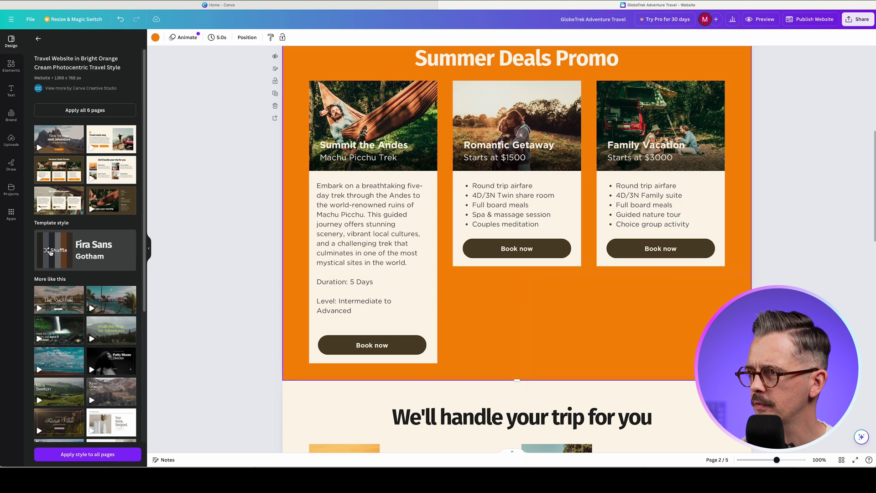
left_click(51, 252)
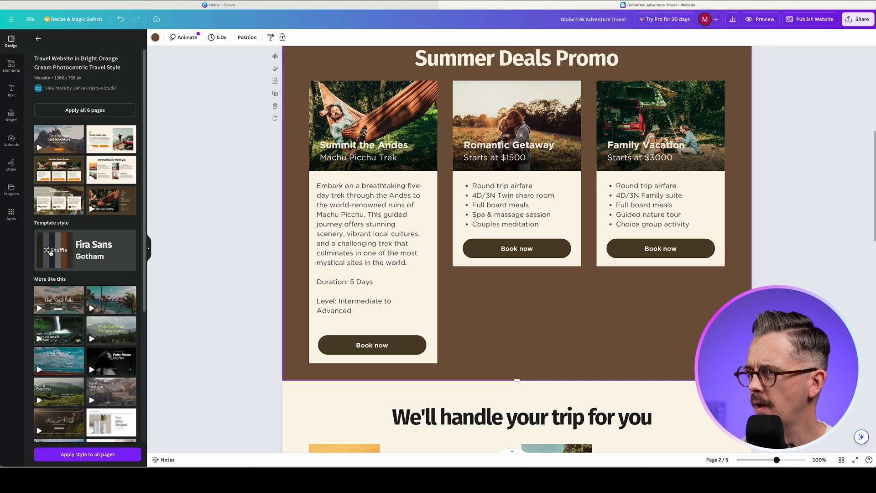
left_click(50, 252)
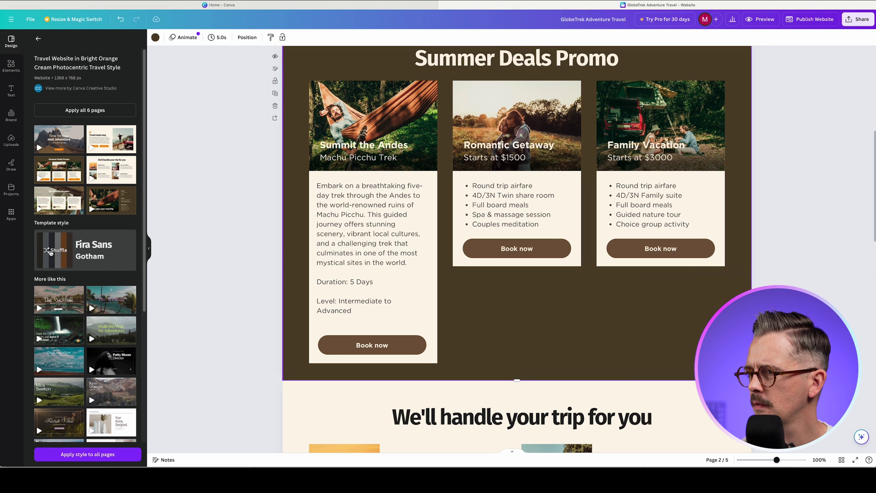
left_click(51, 253)
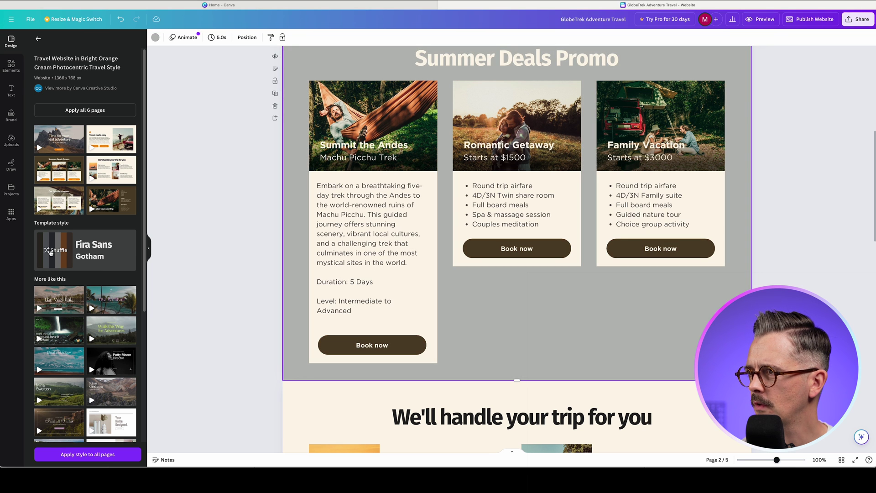
left_click(51, 252)
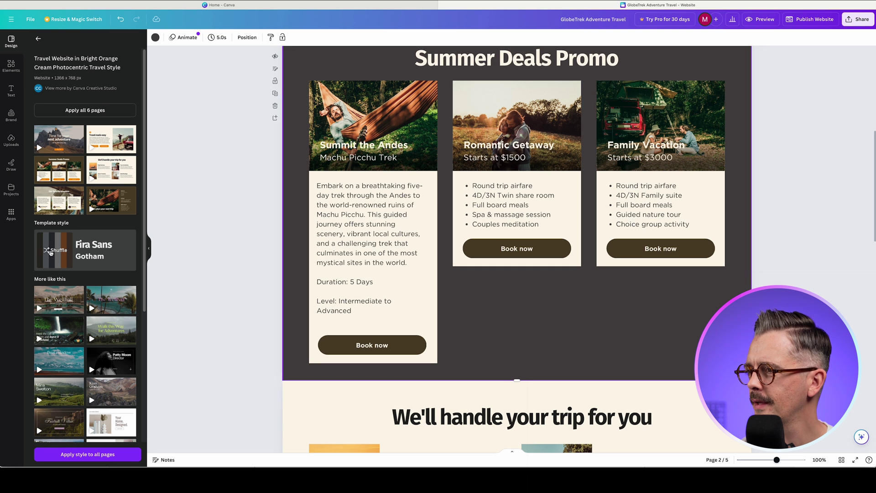
left_click(51, 252)
left_click(51, 252)
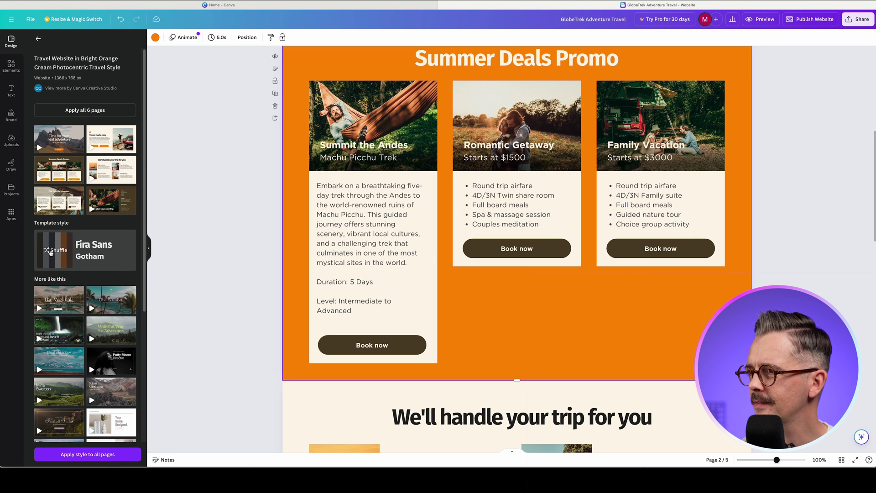
left_click(51, 252)
left_click(51, 253)
left_click(51, 253)
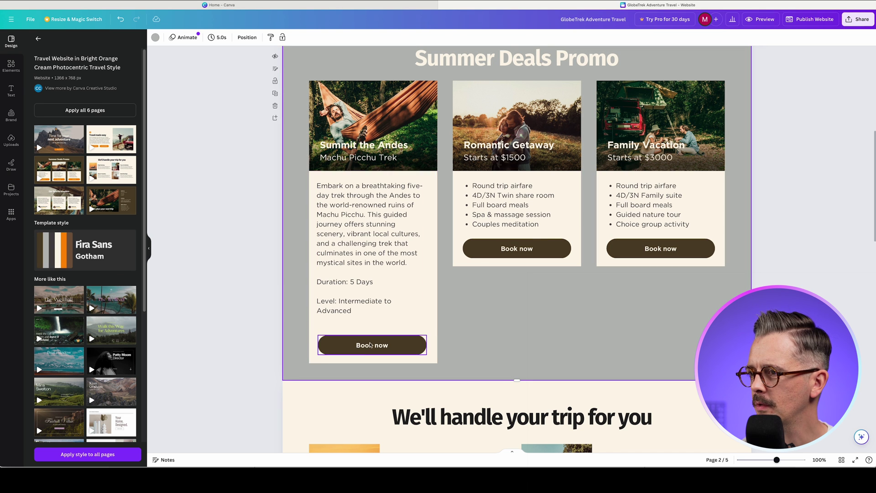
Make the first card's Book now button orange
left_click(333, 351)
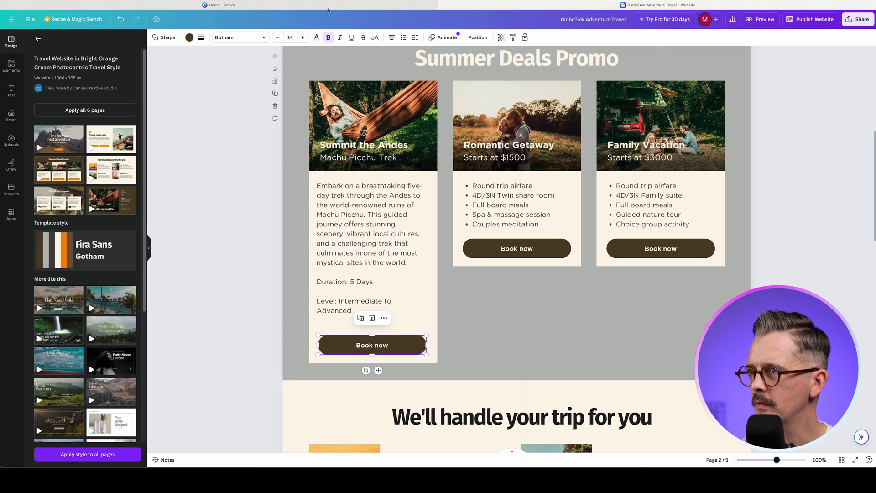
left_click(189, 37)
left_click(64, 96)
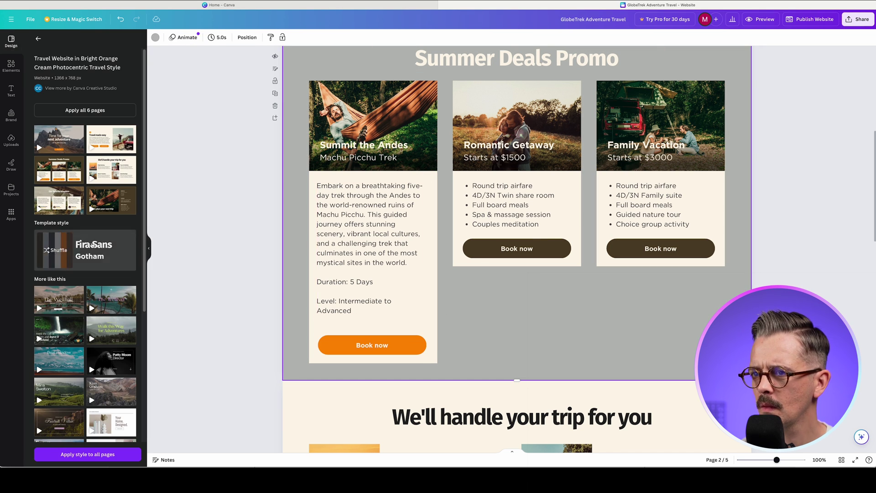
Set the Machu Picchu trek description in Source Serif Pro at font size 13
left_click(332, 254)
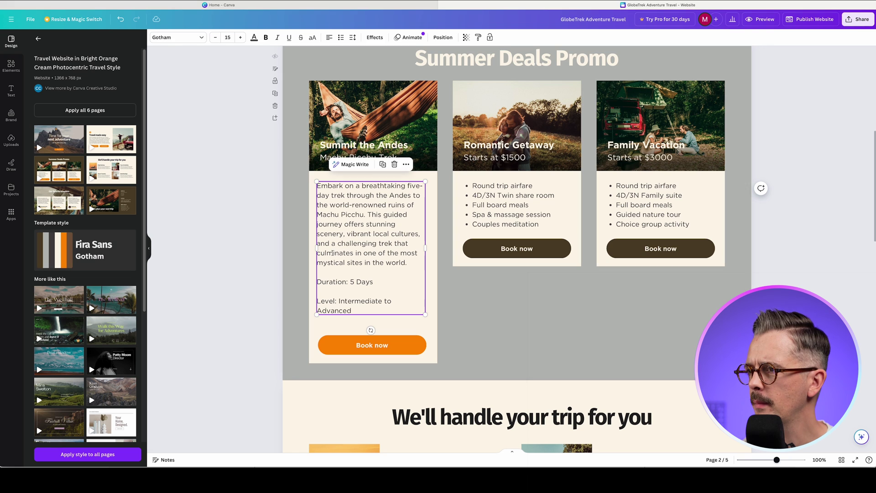
left_click(201, 38)
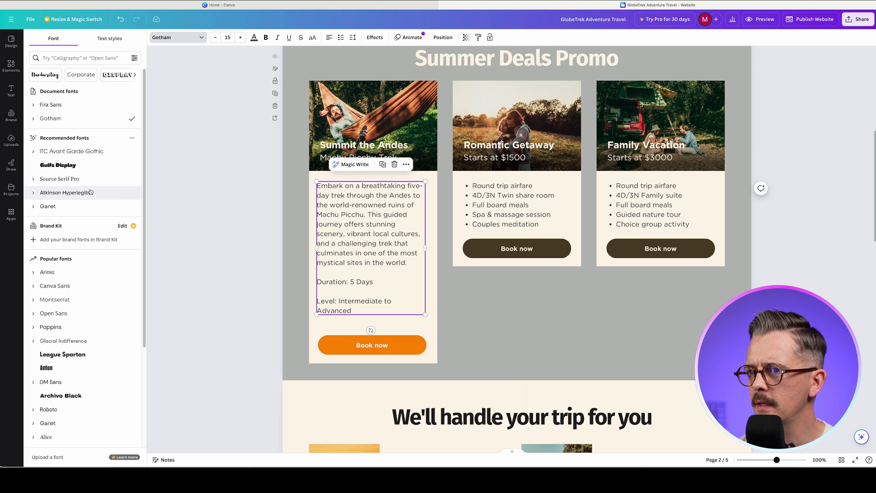
left_click(91, 178)
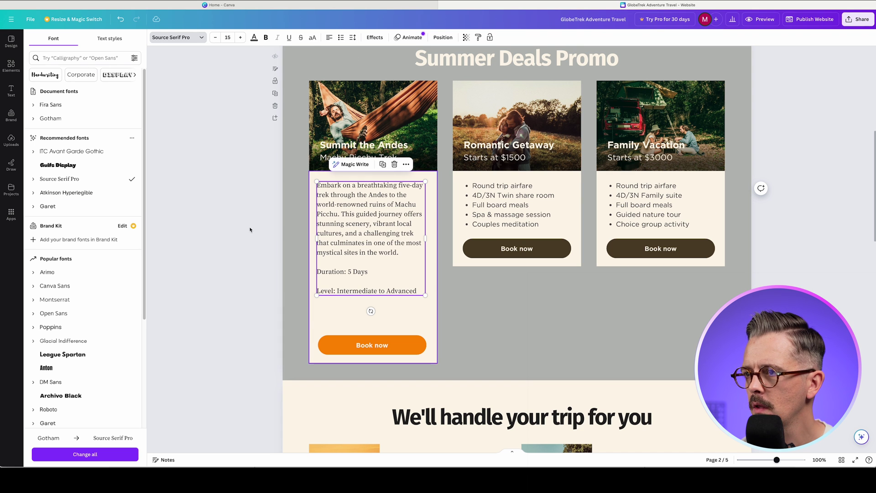
left_click(216, 39)
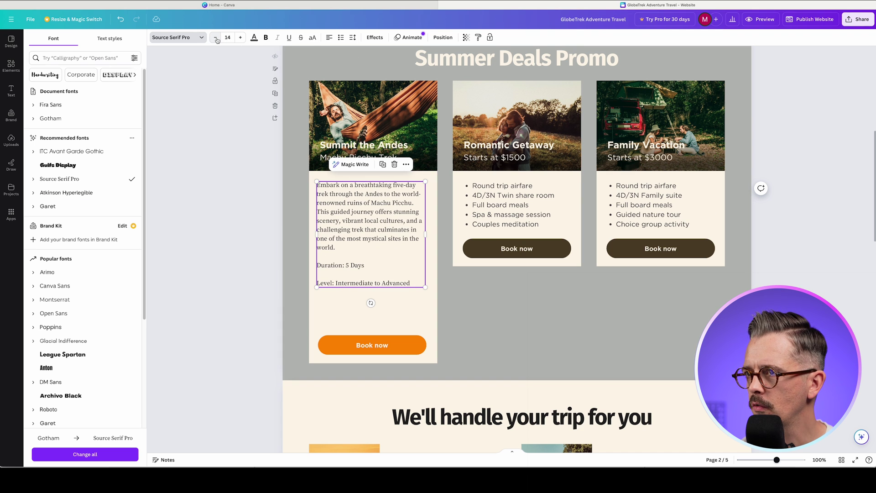
left_click(216, 38)
left_click(217, 39)
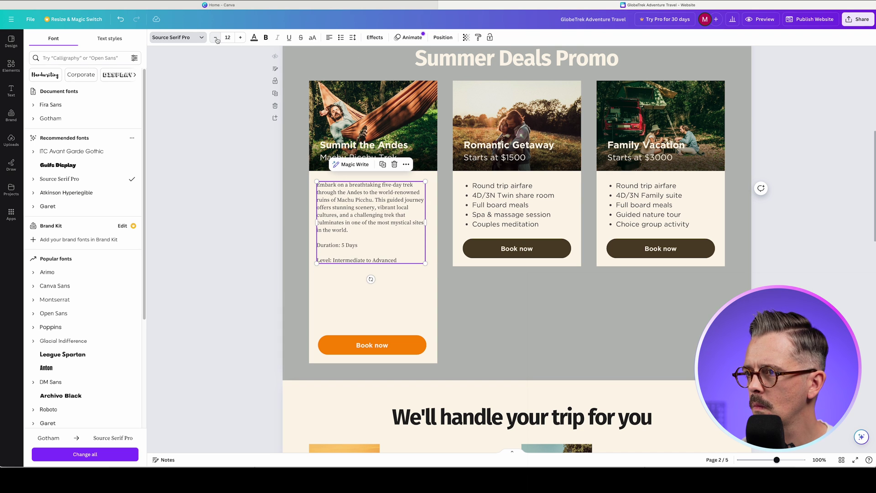
left_click(241, 37)
left_click(353, 38)
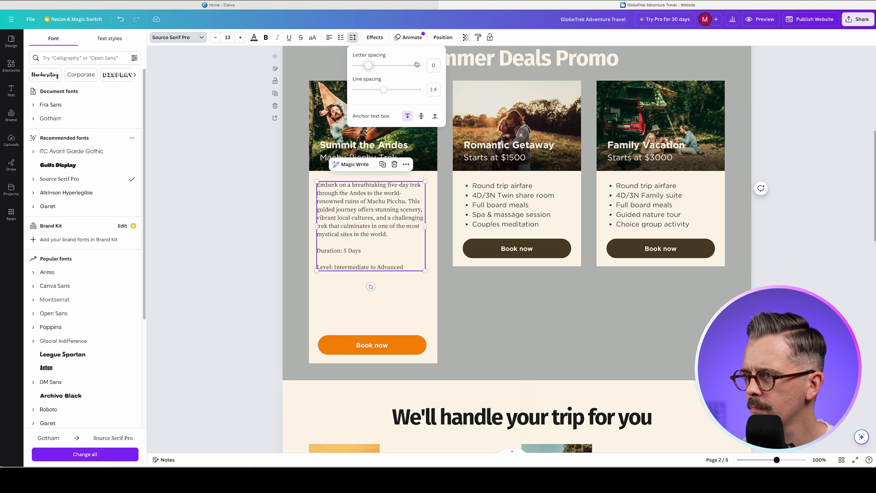
Set the trek description's line spacing to 1.3, then loosen it to 1.45
left_click(434, 89)
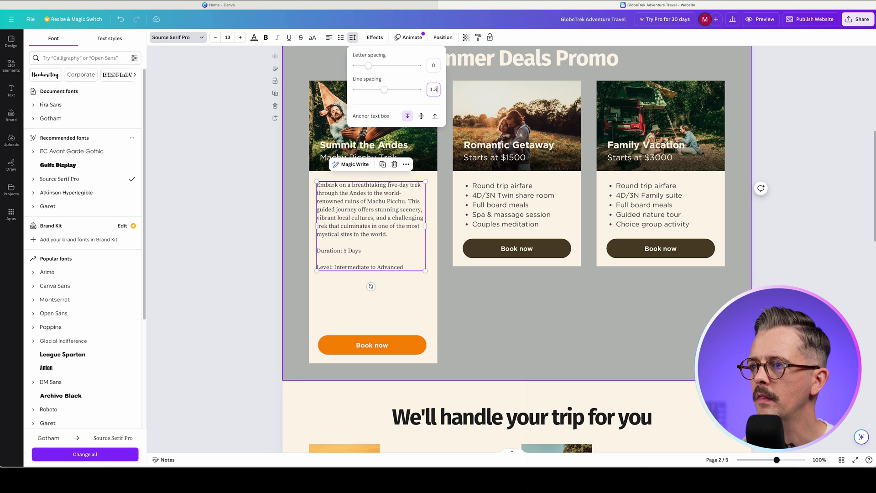
type(".3")
key("Return")
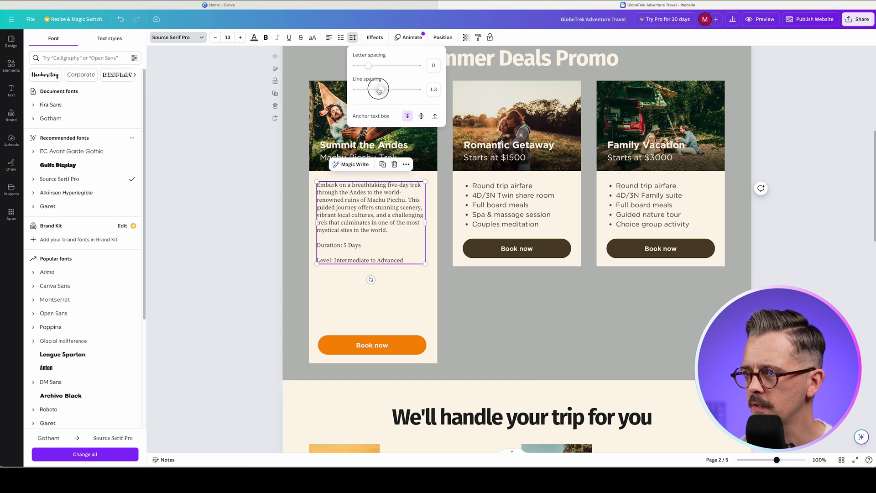
left_click_drag(379, 91, 385, 90)
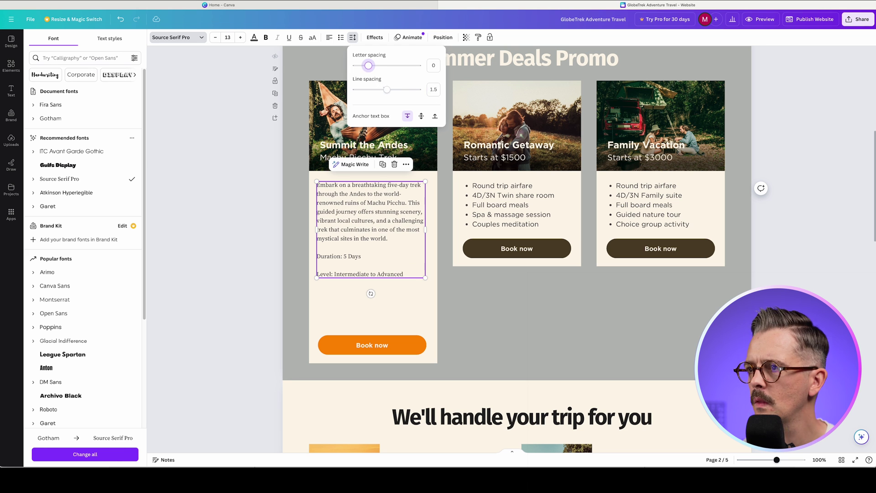
Set the Summit the Andes heading font to DM Sans
left_click(246, 229)
scroll(246, 228, "up", 1)
left_click(338, 173)
left_click(178, 37)
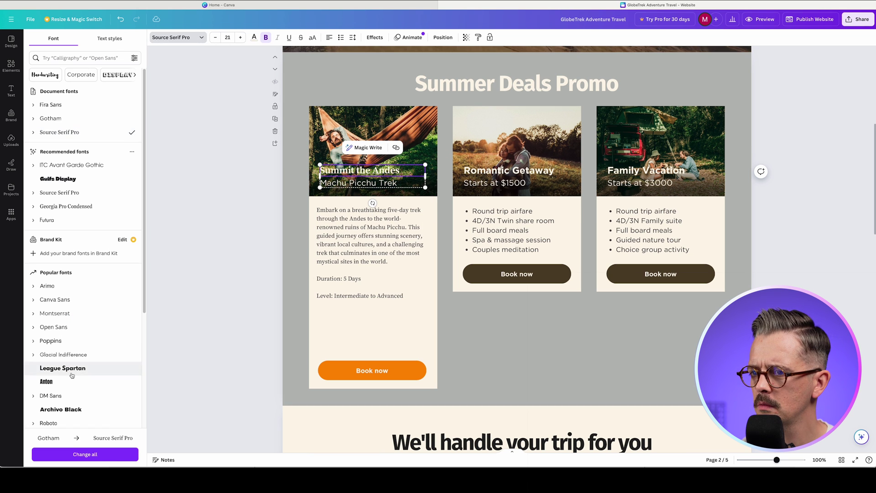
left_click(50, 396)
Delete the Romantic Getaway and Family Vacation cards
left_click(519, 190)
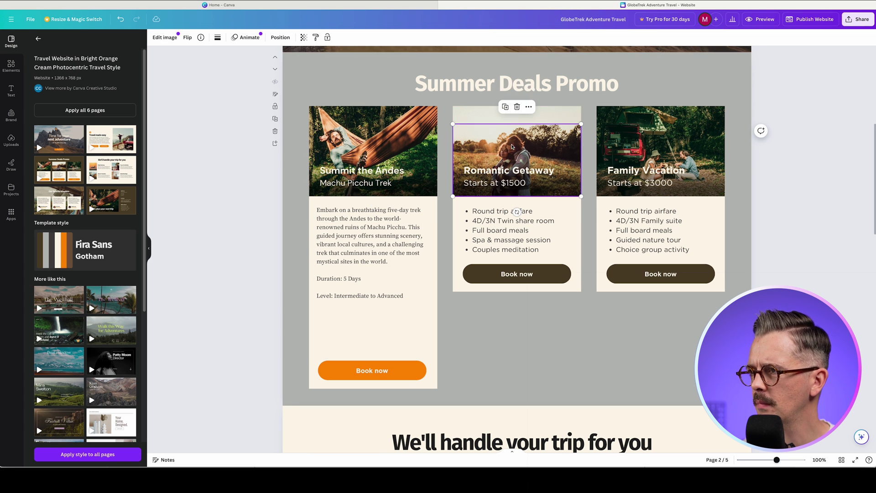
left_click_drag(515, 308, 552, 99)
key("Delete")
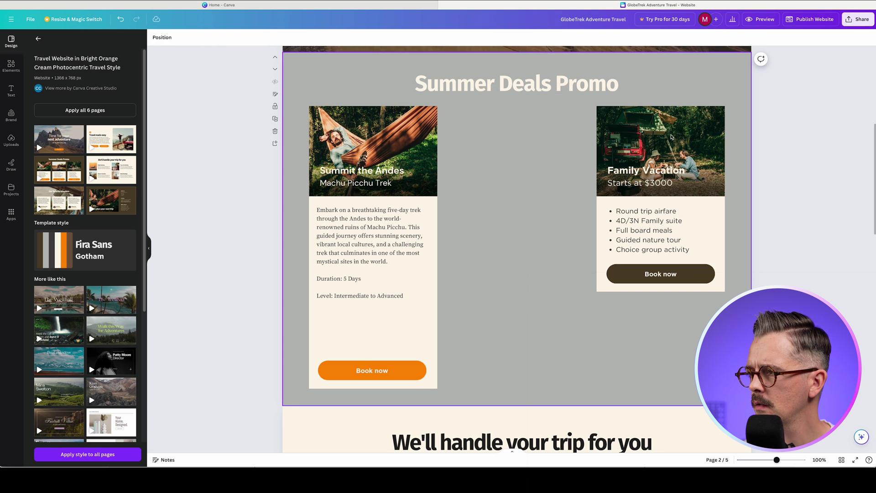
left_click_drag(624, 339, 674, 145)
key("Delete")
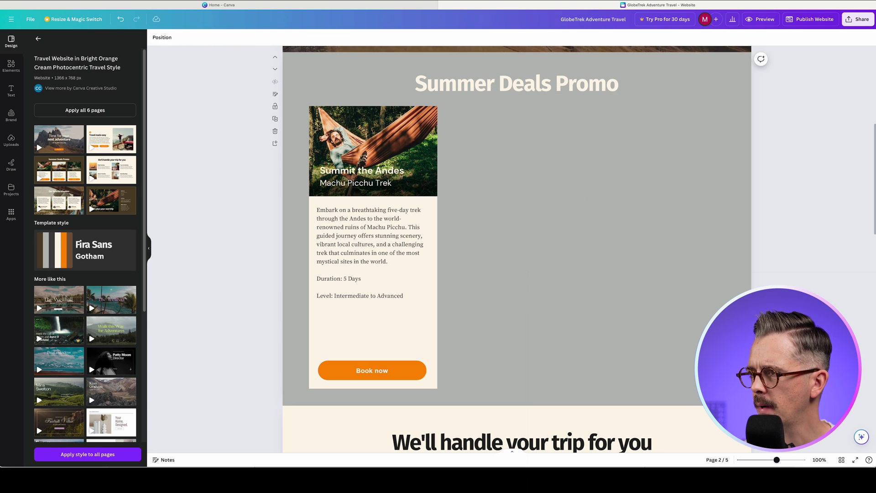
left_click(524, 221)
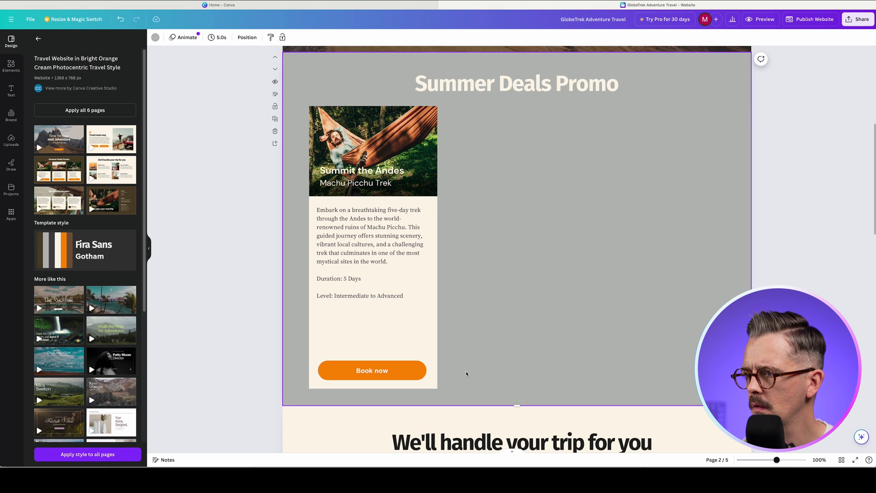
Move Book now under the Level line, shorten the Andes card, and copy it alongside
left_click(399, 371)
left_click_drag(400, 371, 395, 322)
left_click(383, 383)
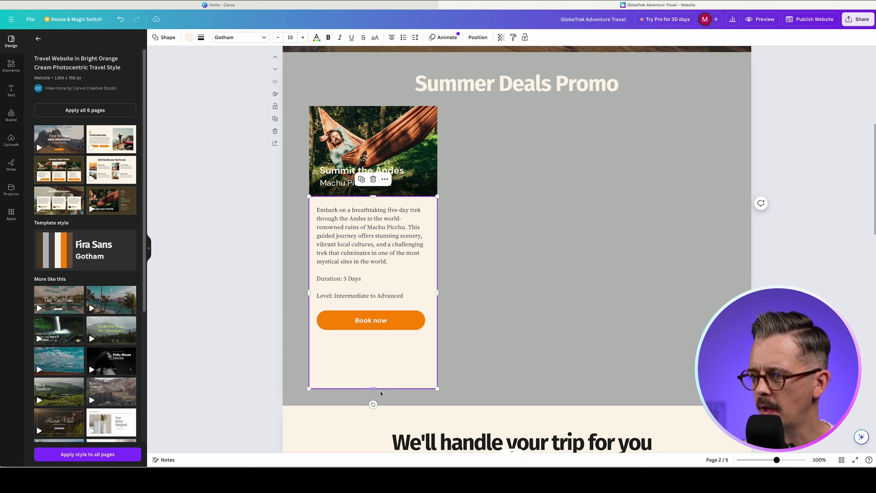
left_click_drag(372, 389, 372, 343)
left_click(349, 138)
left_click_drag(349, 138, 493, 138)
Add a third identical card and delete the unused hiking.png upload
key("ctrl+d")
left_click(368, 115)
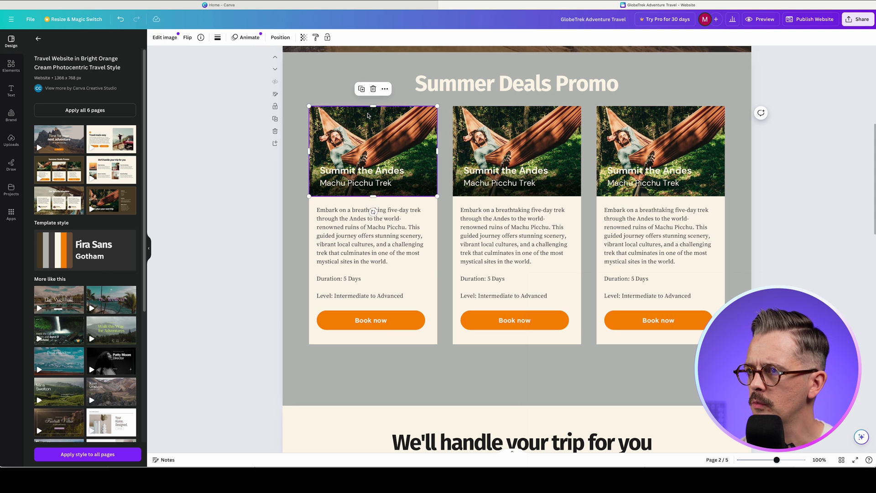
left_click(385, 90)
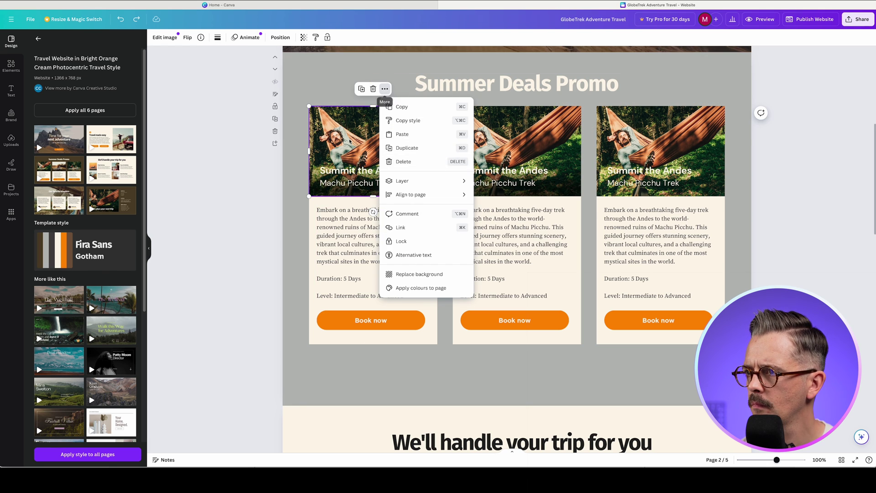
left_click(164, 37)
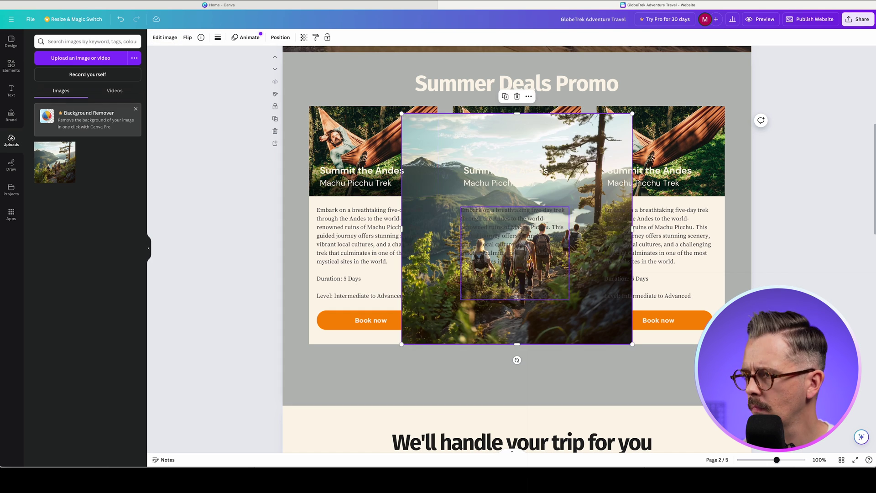
left_click_drag(518, 235, 275, 96)
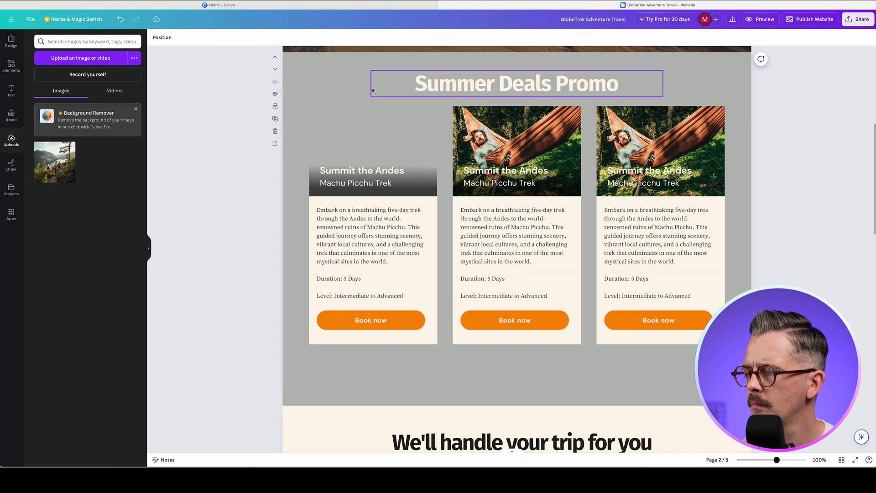
left_click(385, 88)
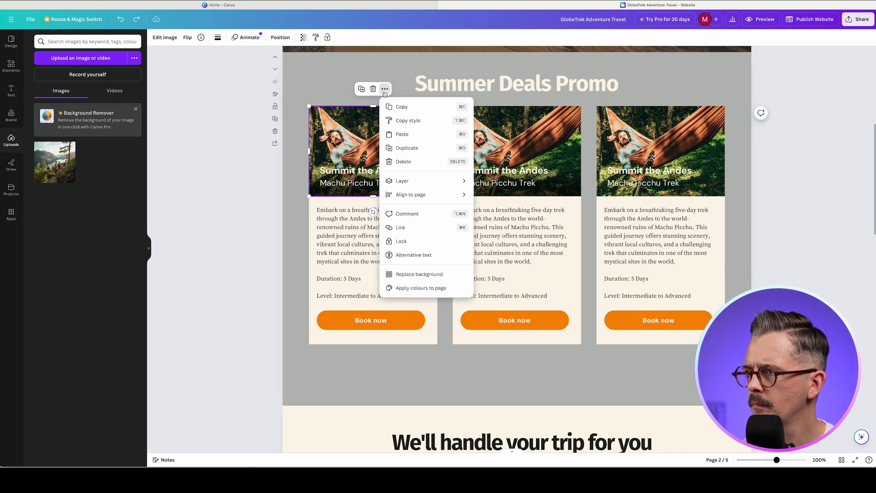
key("Escape")
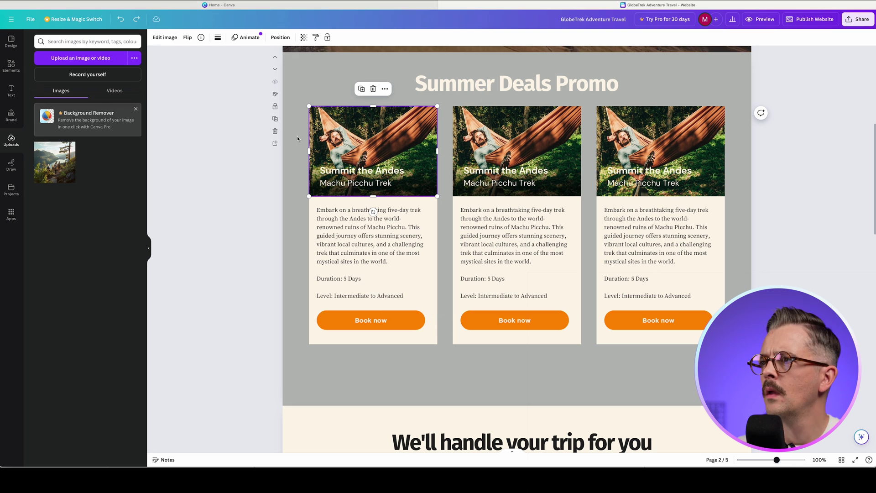
left_click(165, 37)
left_click(85, 42)
left_click(123, 47)
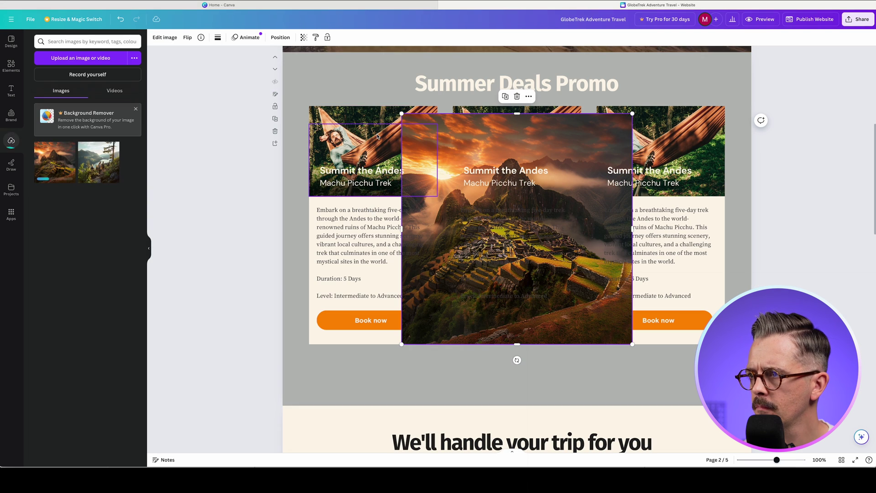
left_click(114, 147)
left_click(131, 228)
Resize, position and crop the Machu Picchu photo to fill the first card's picture area
left_click_drag(542, 337, 437, 235)
left_click_drag(367, 140, 375, 106)
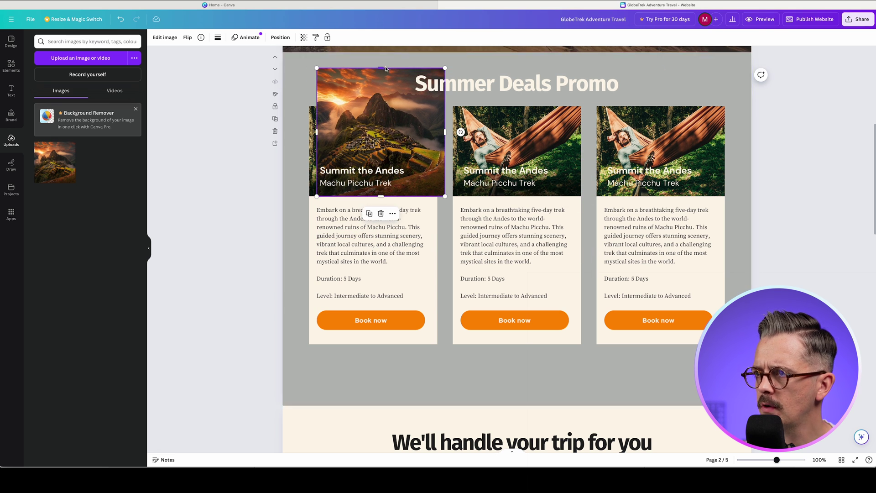
left_click_drag(383, 69, 380, 147)
double_click(375, 125)
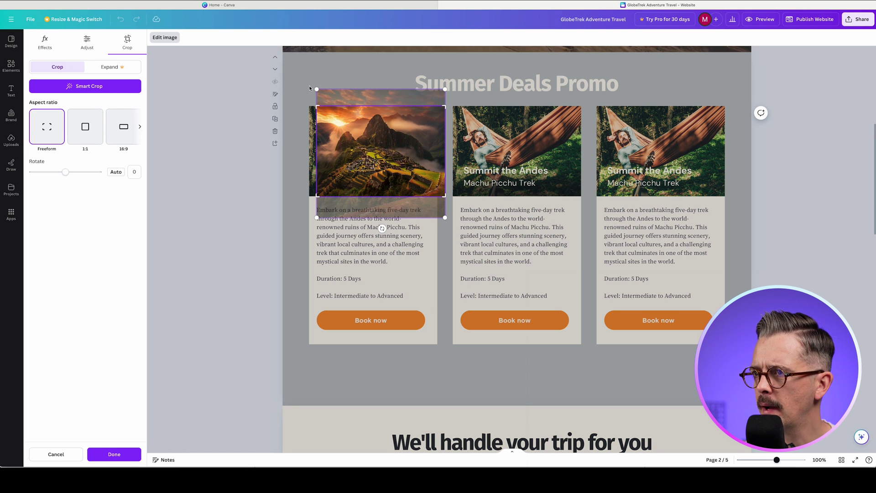
left_click(309, 85)
left_click_drag(367, 143, 359, 143)
left_click(295, 183)
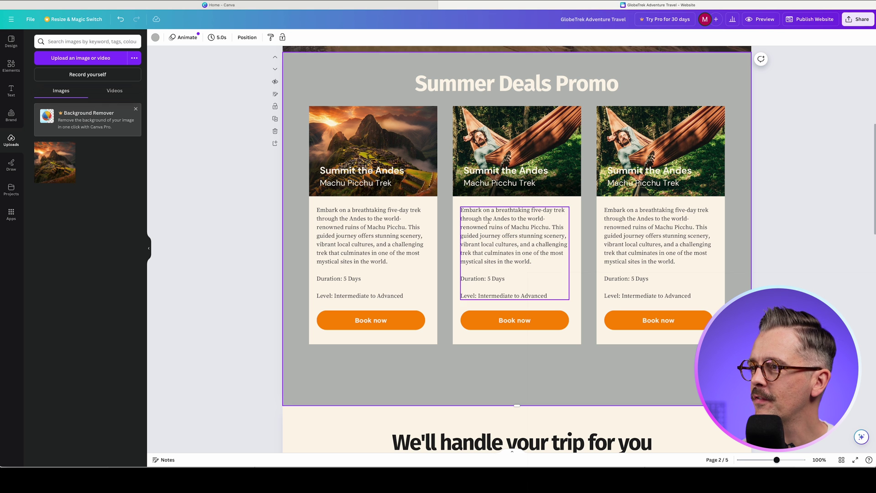
Place the Aurora_Borealis.png photo in the third card and bring in the Nordic Ski Adventure title
left_click(540, 116)
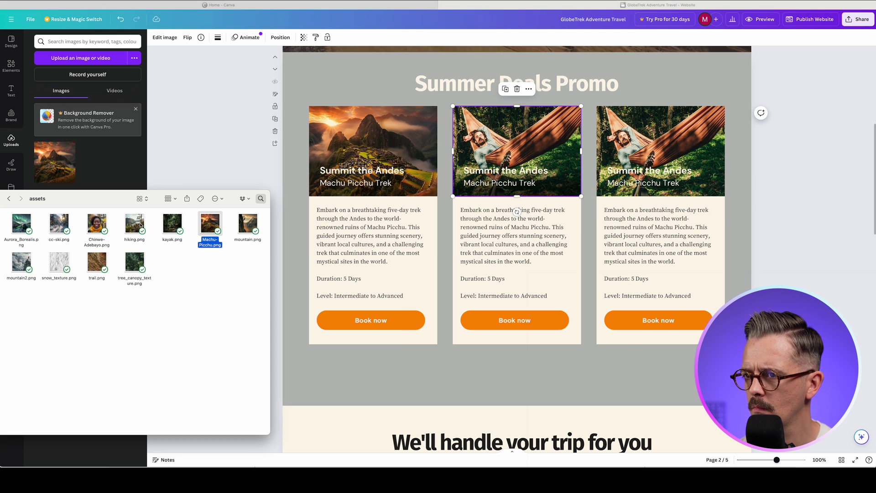
left_click_drag(21, 224, 517, 228)
left_click_drag(736, 192, 676, 155)
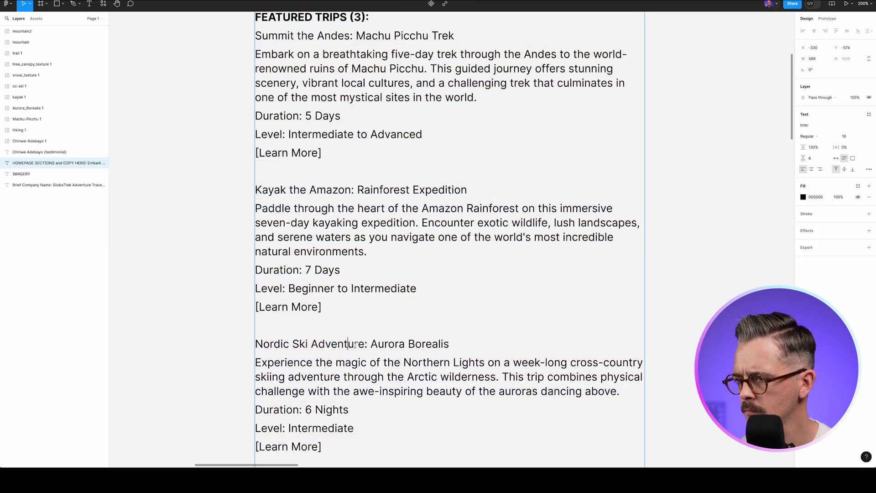
left_click_drag(255, 344, 449, 344)
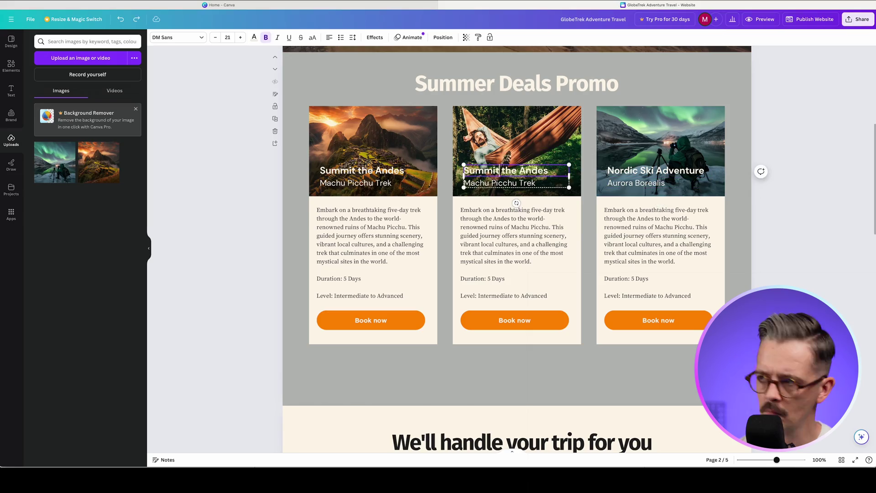
Put the kayak photo in the middle card with the Kayak the Amazon titles at its top
left_click(513, 204)
key("super+Tab")
key("k")
left_click_drag(450, 209, 462, 242)
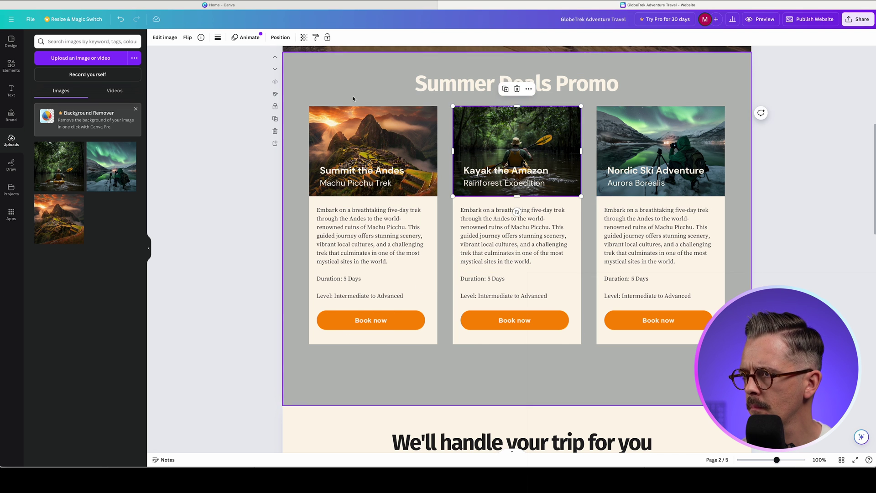
left_click_drag(537, 170, 535, 121)
double_click(516, 160)
Move the Nordic Ski Adventure titles to the photo's top and crop the aurora image
left_click(657, 176)
left_click_drag(653, 206, 695, 153)
double_click(652, 157)
left_click(585, 140)
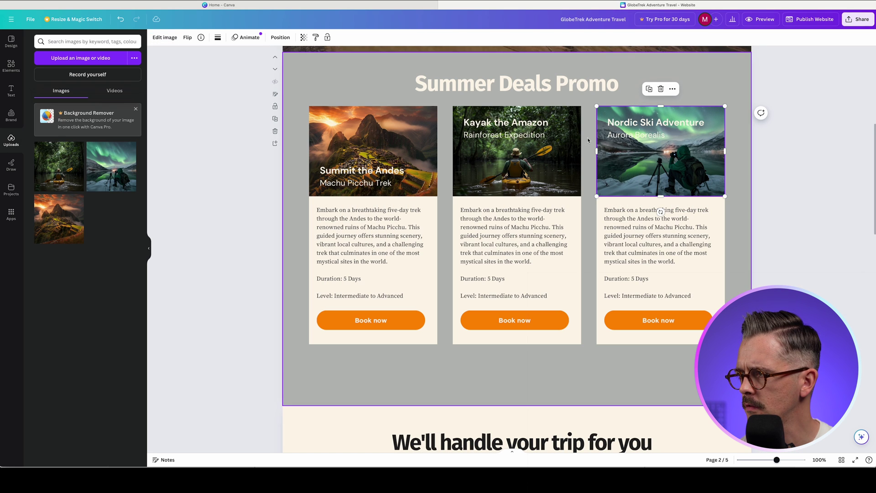
double_click(699, 175)
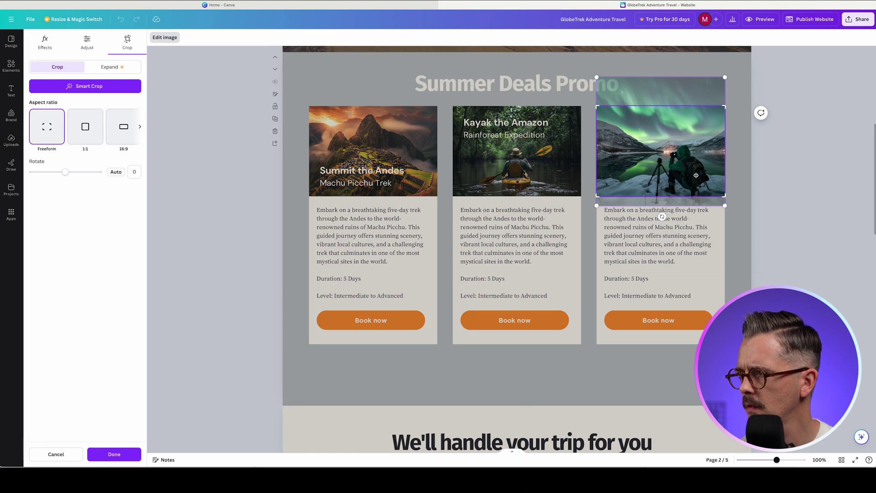
Top-align the Summit the Andes titles with the Kayak the Amazon titles
left_click(361, 174)
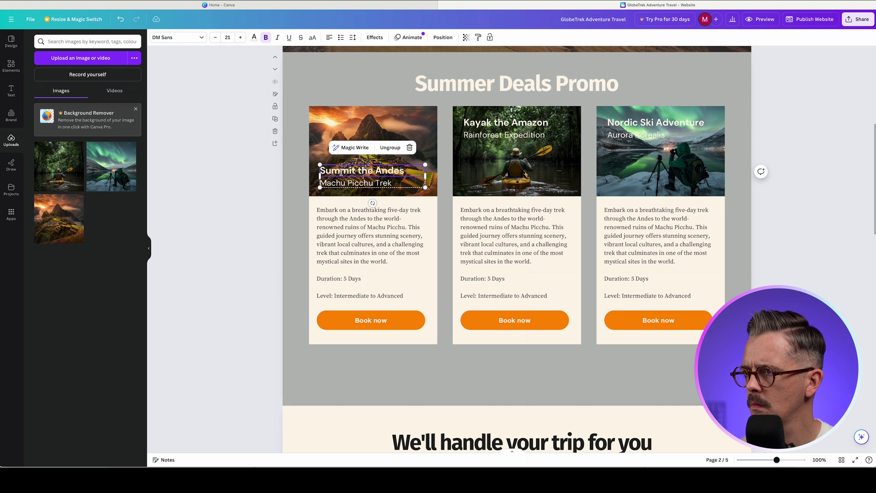
left_click(488, 123, "shift")
left_click(218, 38)
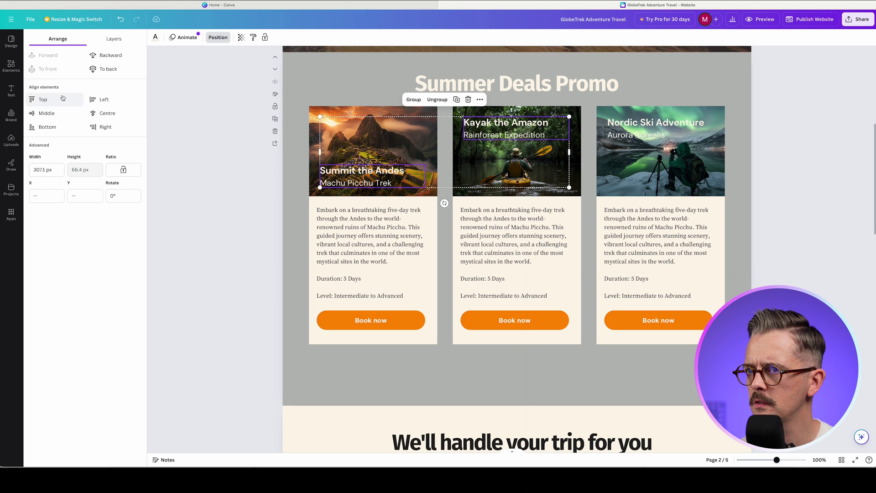
left_click(41, 99)
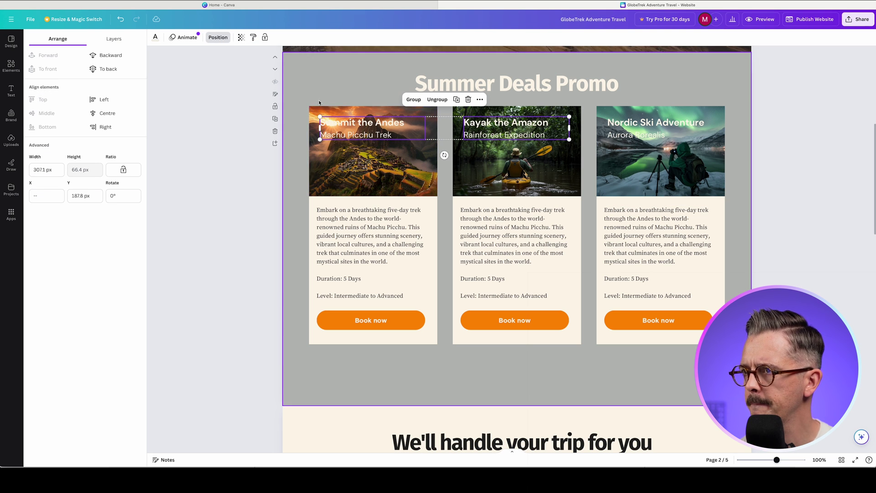
Re-crop the Machu Picchu photo by shifting the image down within its frame
left_click(400, 165)
double_click(401, 166)
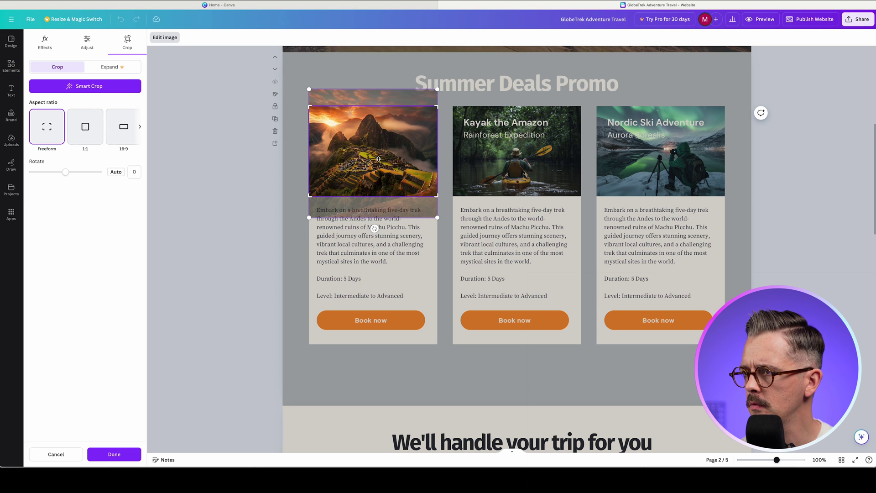
left_click_drag(401, 166, 377, 190)
left_click(368, 86)
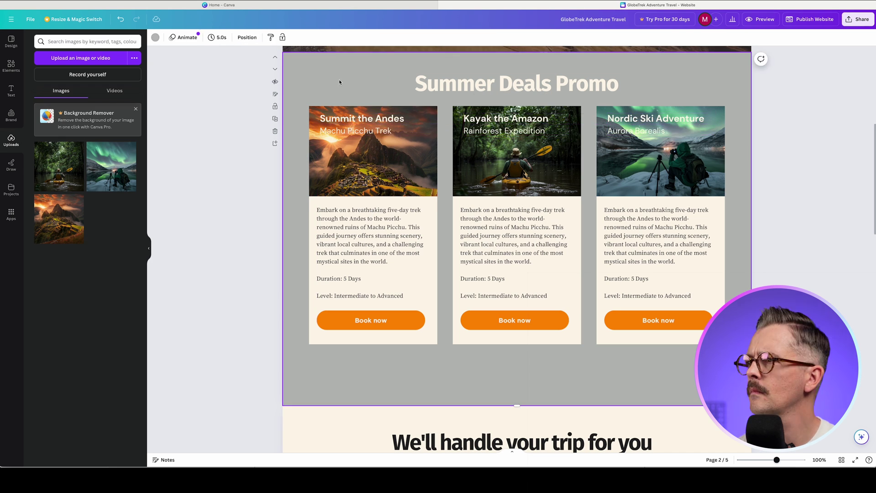
left_click(386, 89)
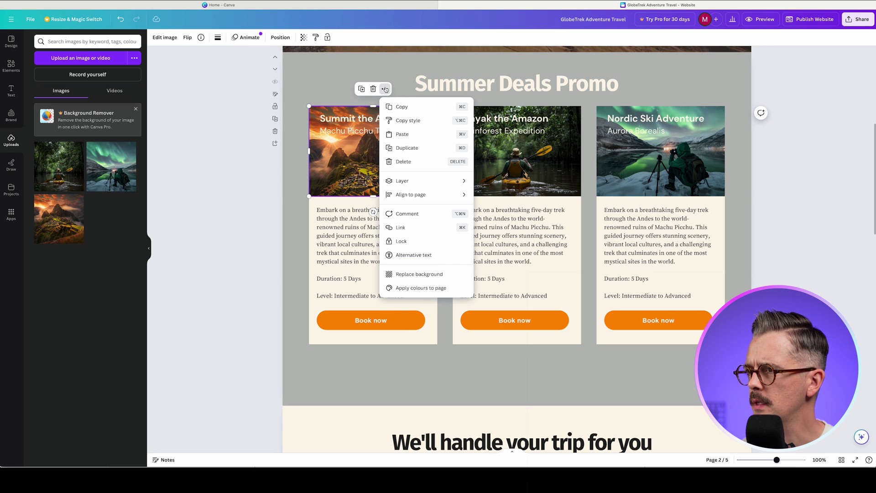
key("Escape")
Preview the GlobeTrek website full-screen and scroll down through the trip cards to the footer
scroll(215, 112, "down", 2)
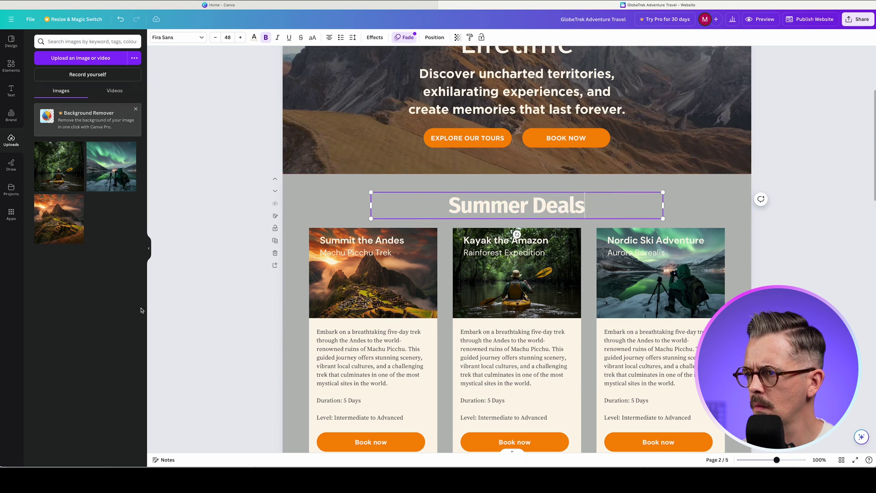
scroll(607, 219, "down", 4)
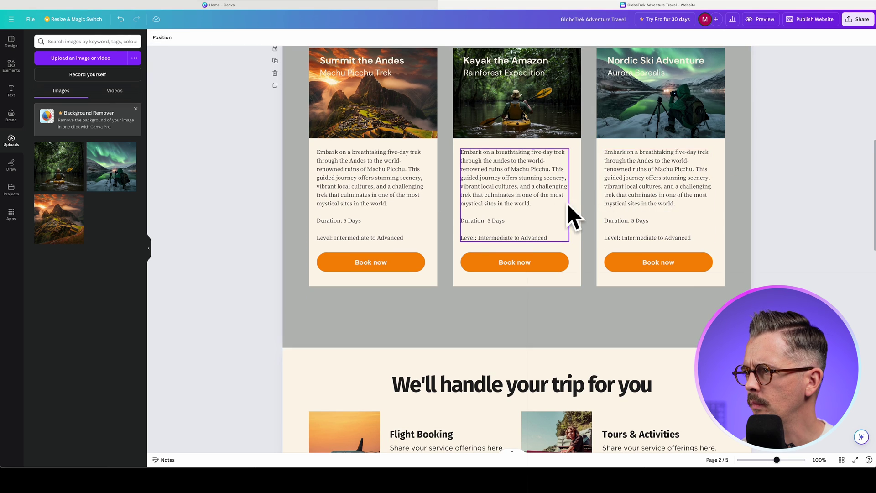
scroll(513, 325, "down", 6)
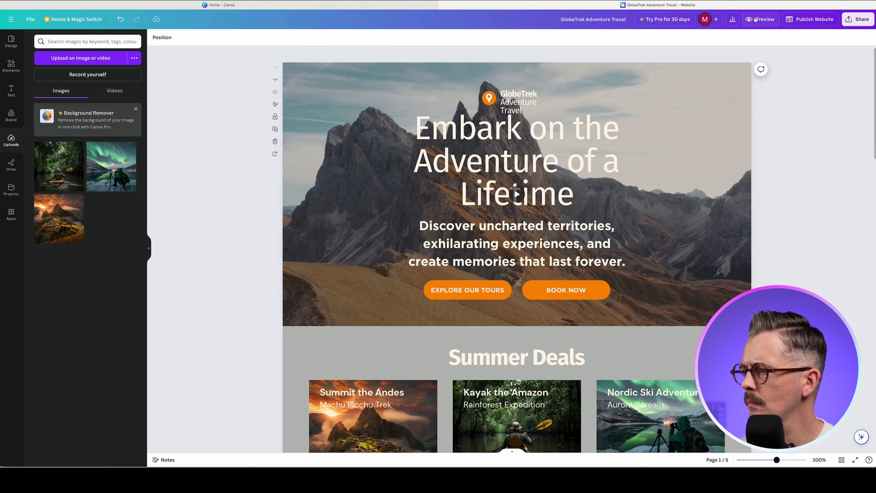
left_click(761, 19)
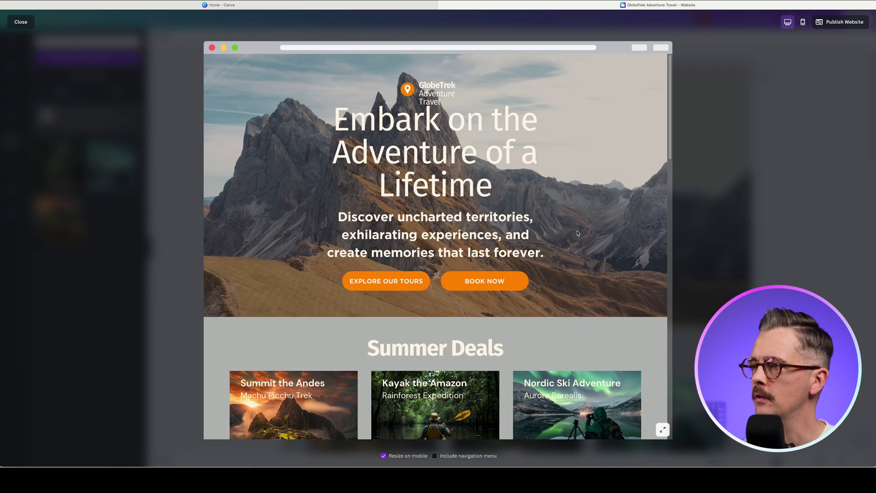
scroll(597, 214, "down", 6)
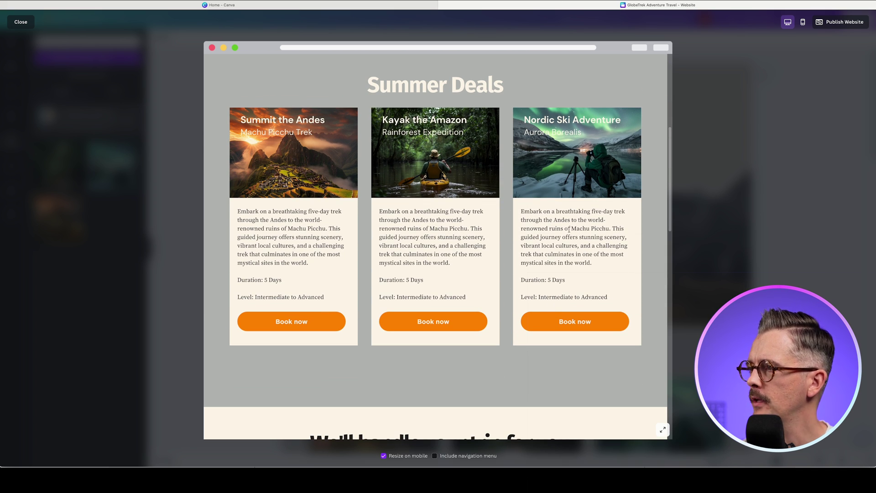
scroll(569, 229, "down", 10)
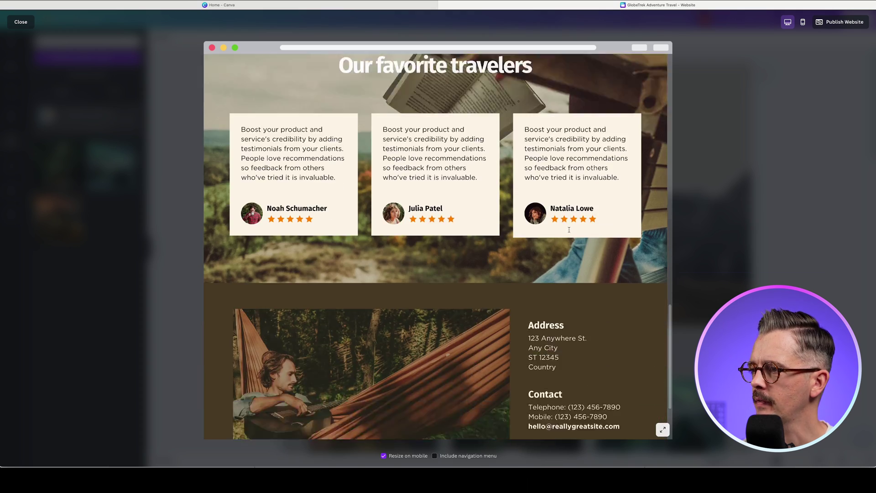
scroll(569, 230, "down", 2)
Close the site preview and briefly check the Publish website options
key("Escape")
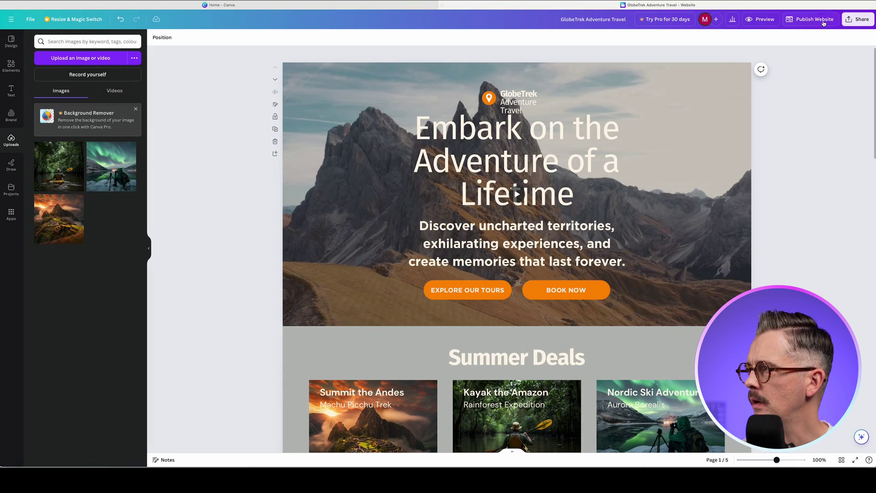
left_click(809, 20)
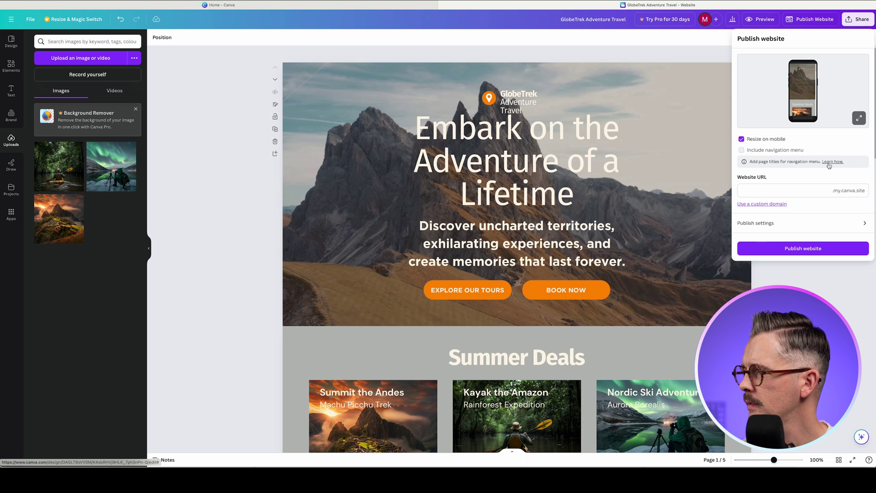
key("Escape")
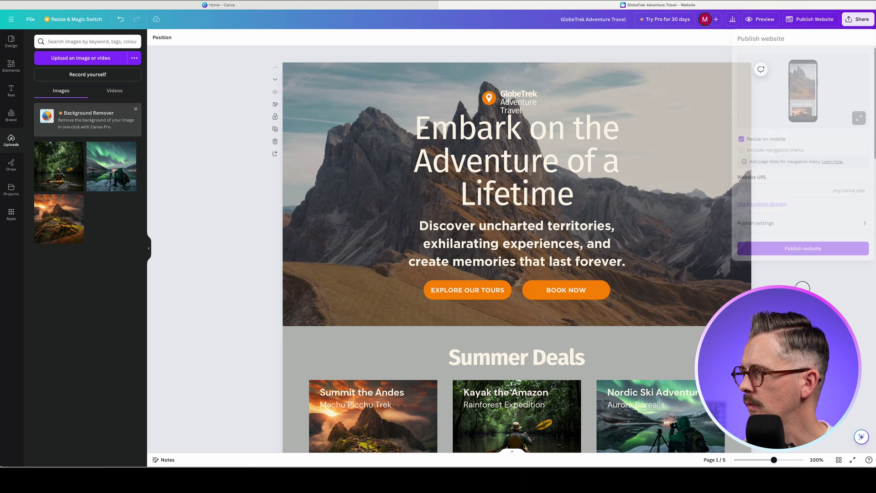
Open the page notes for the Summer Deals page and scroll through the pages
left_click(304, 90)
scroll(293, 137, "down", 4)
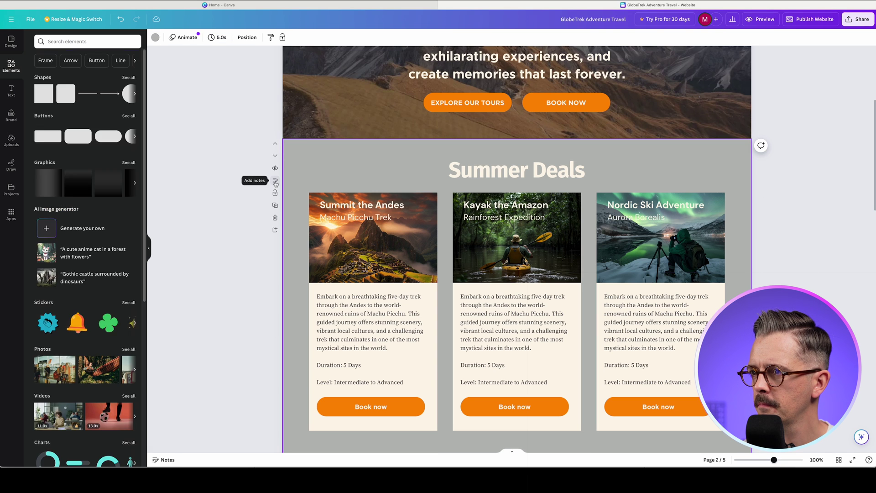
left_click(276, 182)
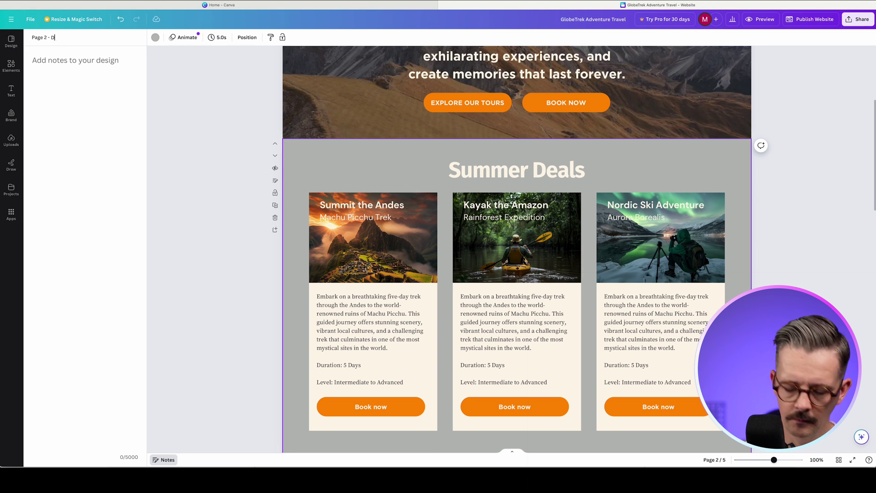
scroll(517, 249, "down", 8)
scroll(517, 249, "down", 6)
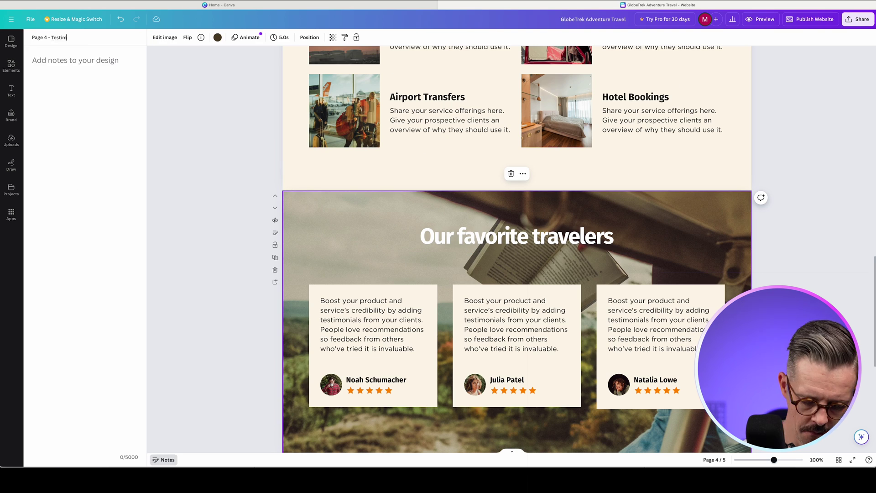
scroll(517, 249, "down", 5)
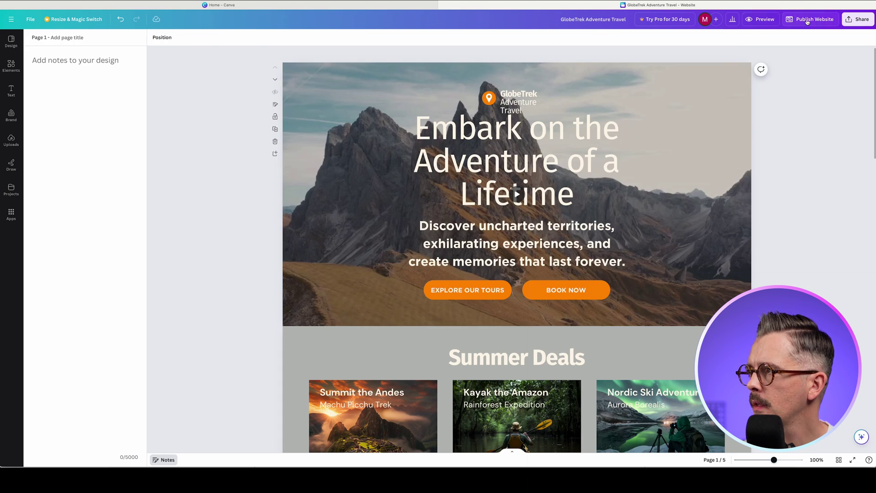
Enable Include navigation menu in the Publish website panel and open Publish settings
left_click(810, 19)
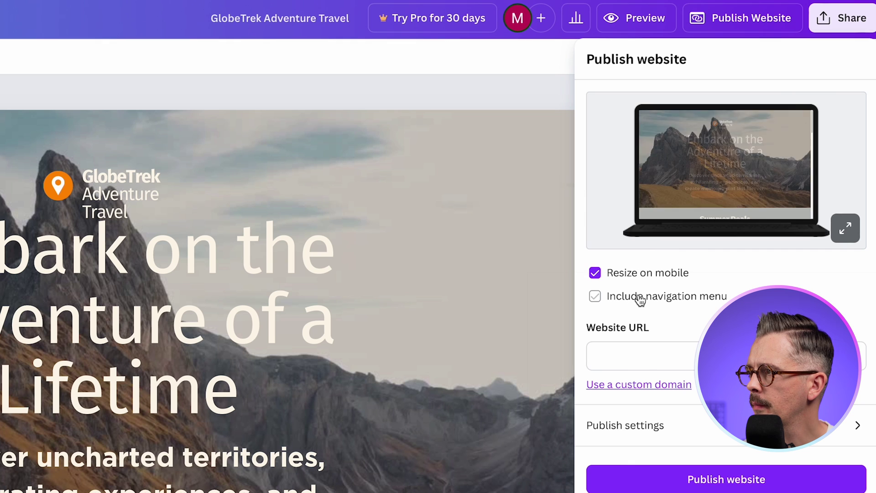
left_click(639, 298)
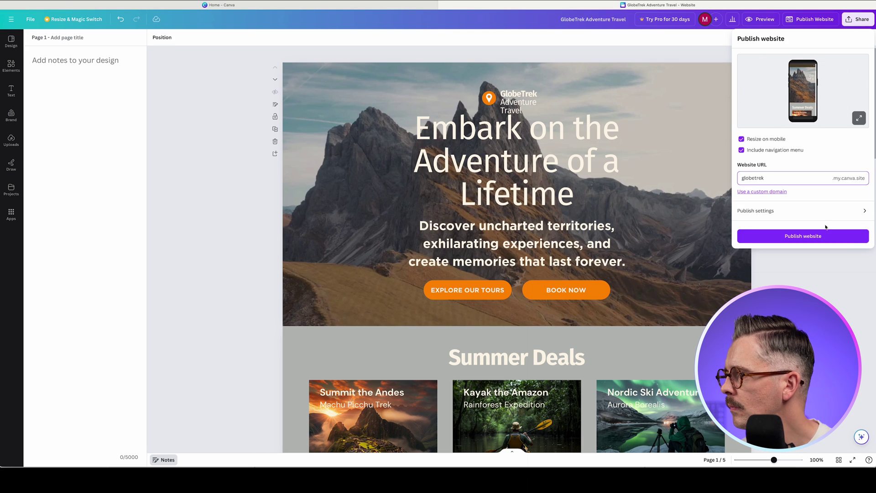
left_click(639, 425)
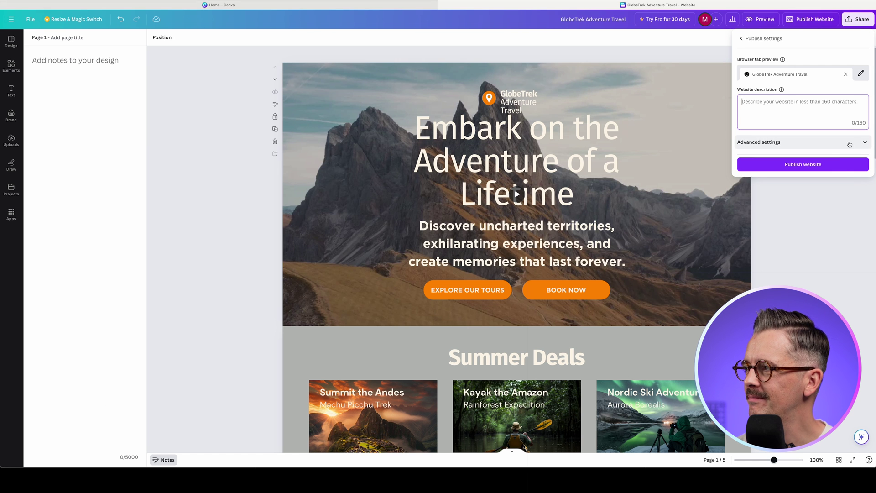
Check the advanced publishing settings and publish the GlobeTrek website live
left_click(862, 144)
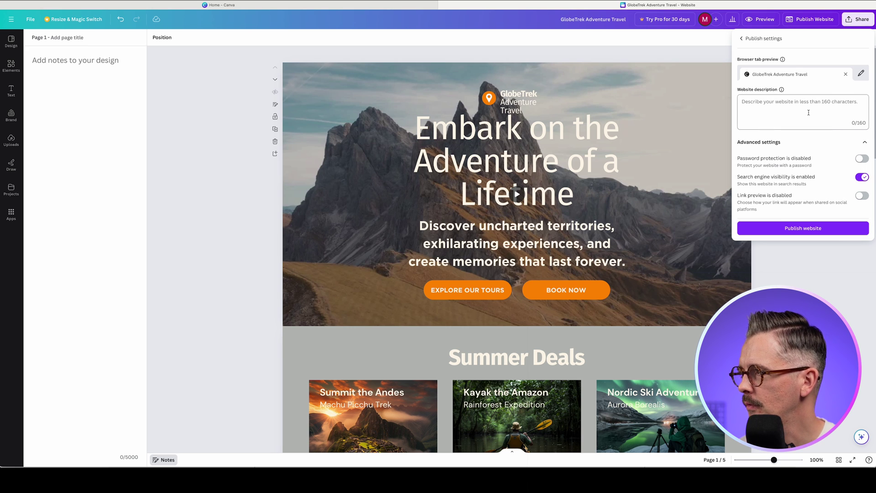
left_click(817, 232)
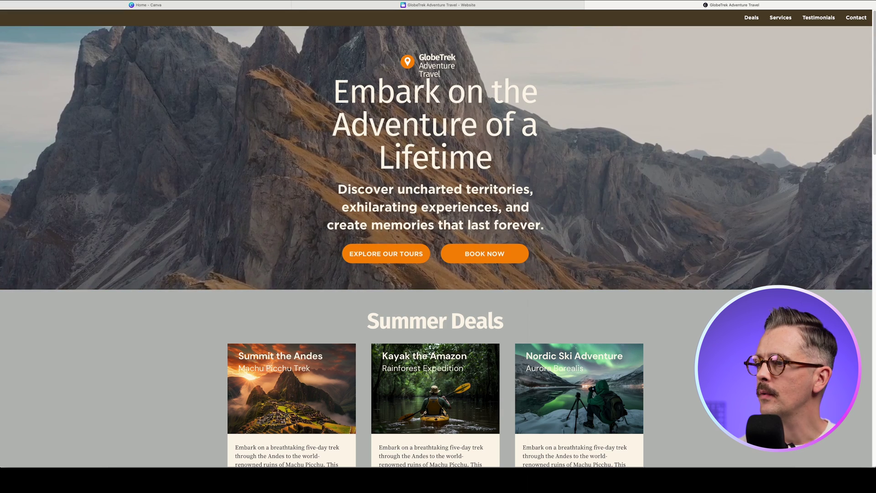
Use the live site's nav links: Deals, Services, Testimonials, Contact, then back to Deals
left_click(751, 18)
left_click(776, 18)
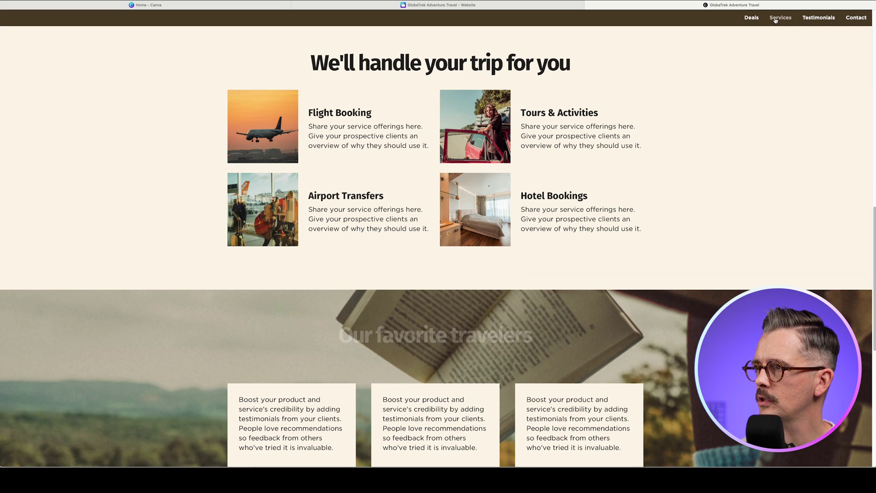
left_click(818, 18)
left_click(855, 17)
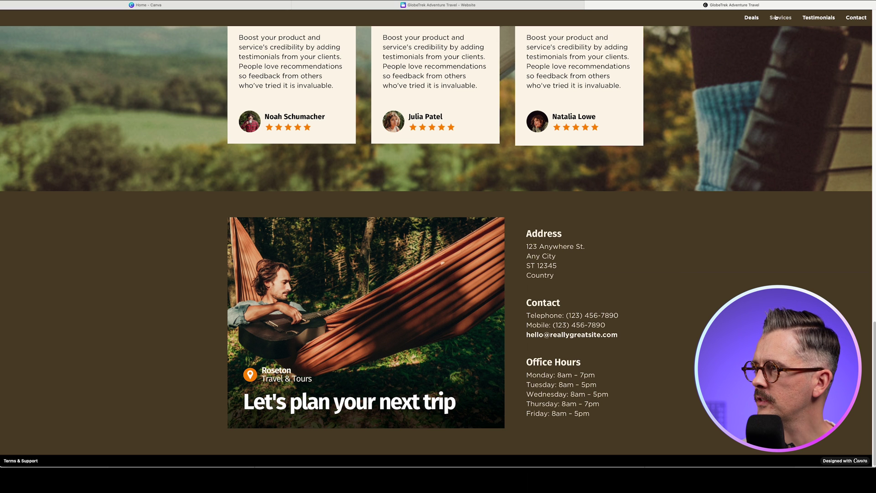
left_click(752, 18)
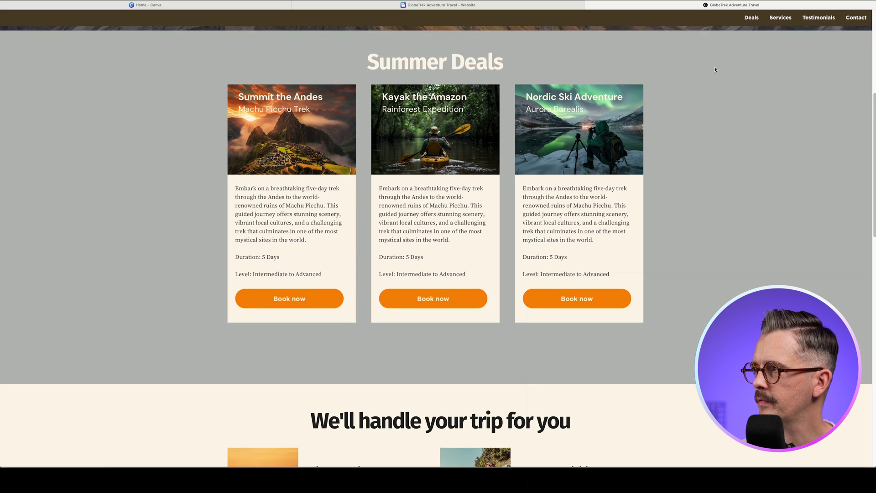
scroll(722, 64, "up", 5)
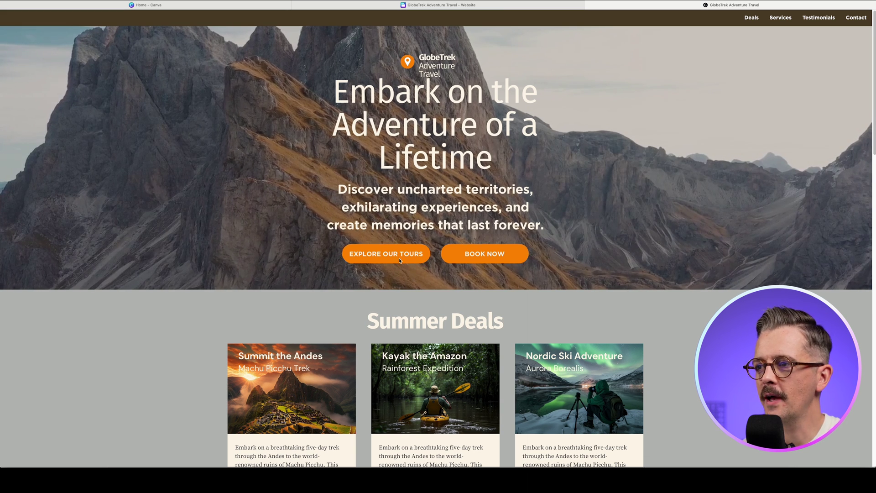
scroll(662, 258, "down", 5)
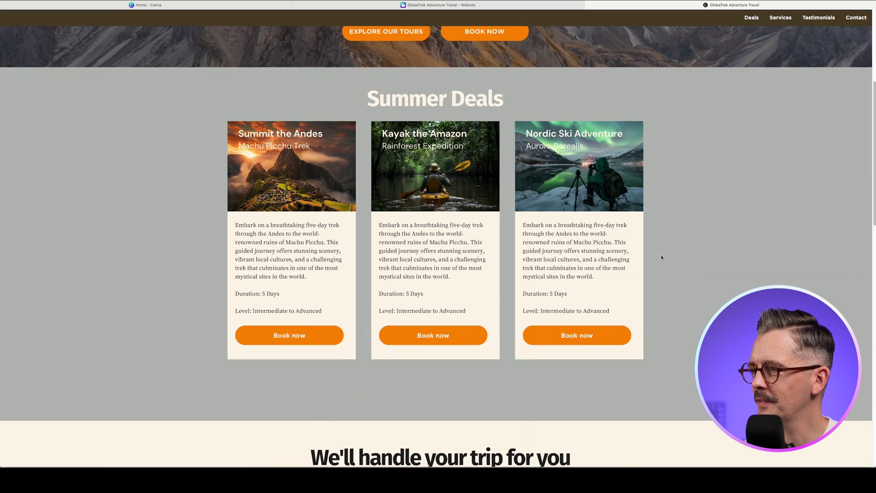
scroll(660, 326, "up", 5)
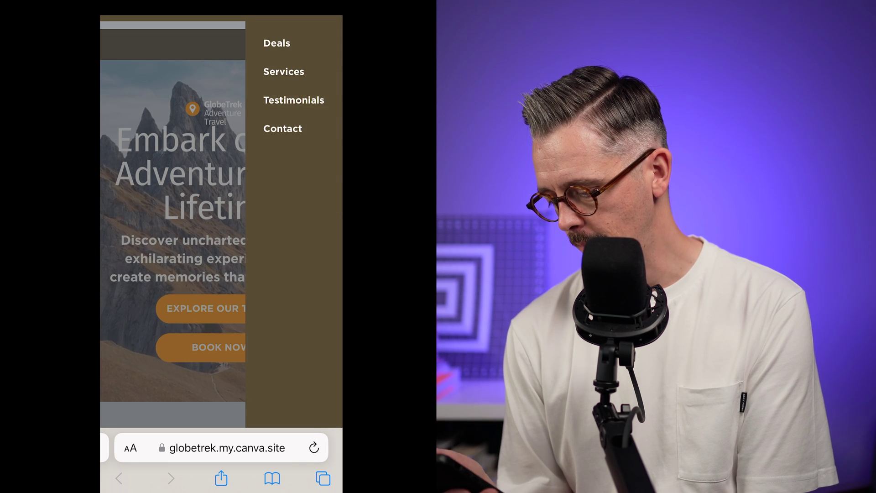
On the iPhone, jump to Summer Deals and scroll the mobile site from the tour cards to the hero
left_click(276, 43)
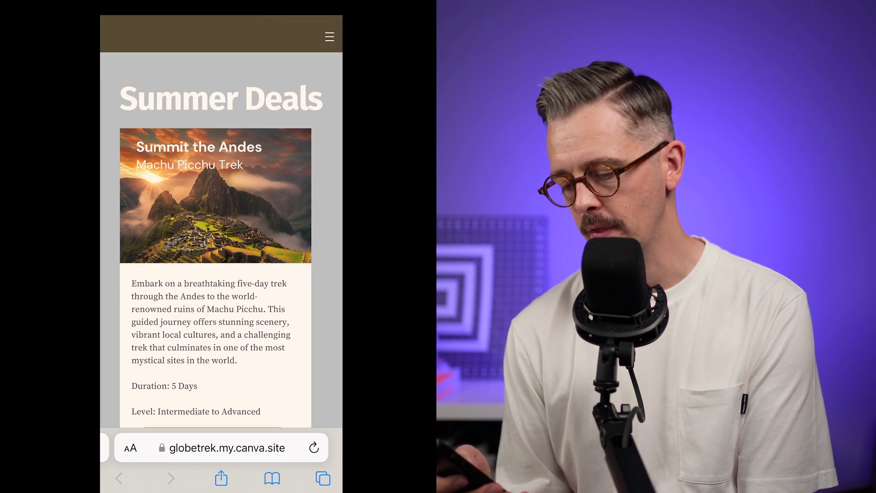
scroll(221, 238, "down", 5)
scroll(215, 238, "down", 10)
scroll(216, 238, "down", 2)
scroll(216, 238, "up", 3)
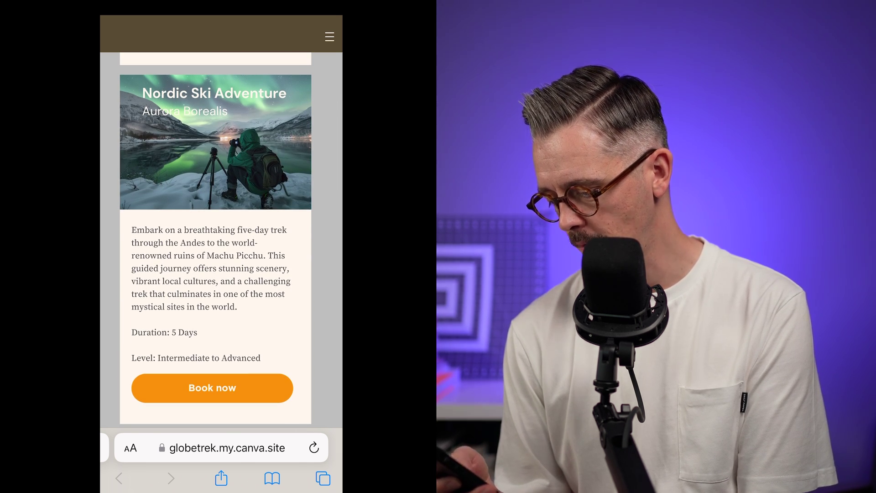
scroll(215, 237, "up", 10)
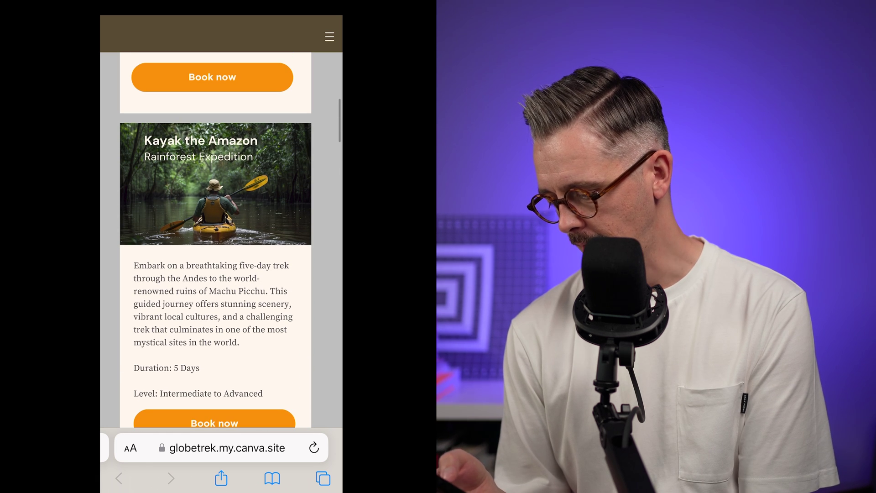
scroll(216, 237, "up", 10)
scroll(215, 238, "down", 8)
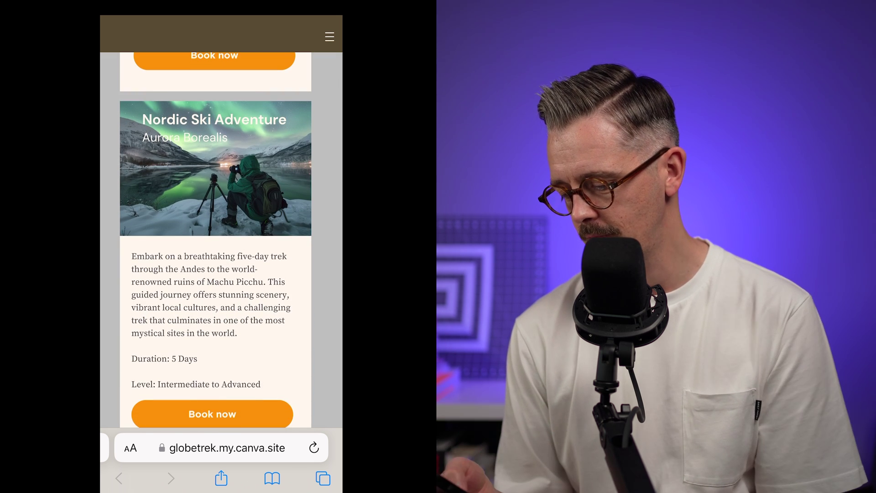
scroll(215, 238, "down", 10)
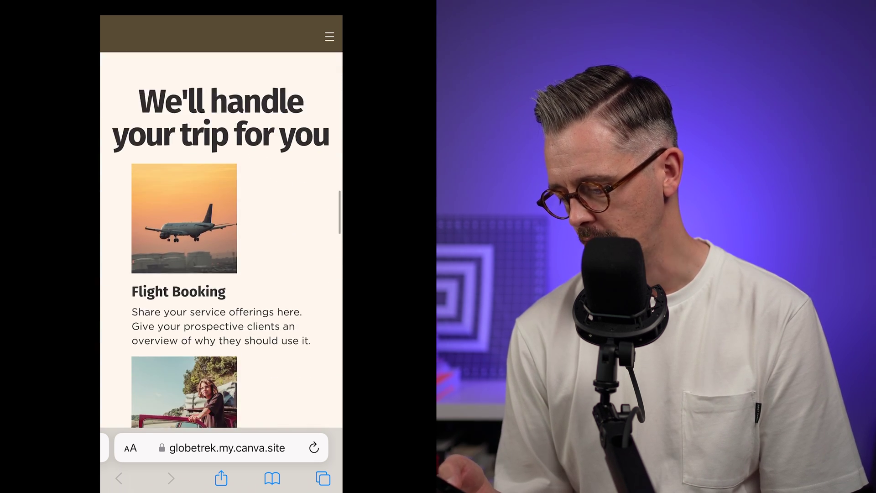
scroll(216, 237, "down", 8)
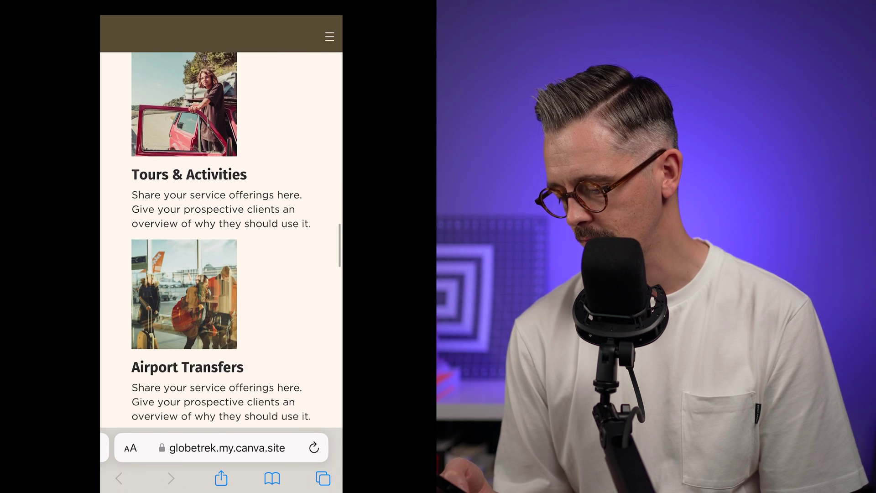
scroll(222, 237, "down", 8)
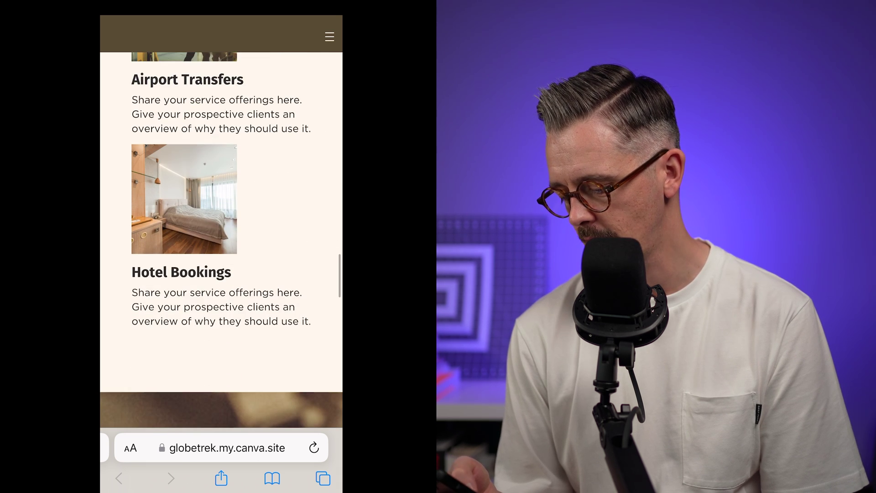
scroll(222, 237, "up", 2)
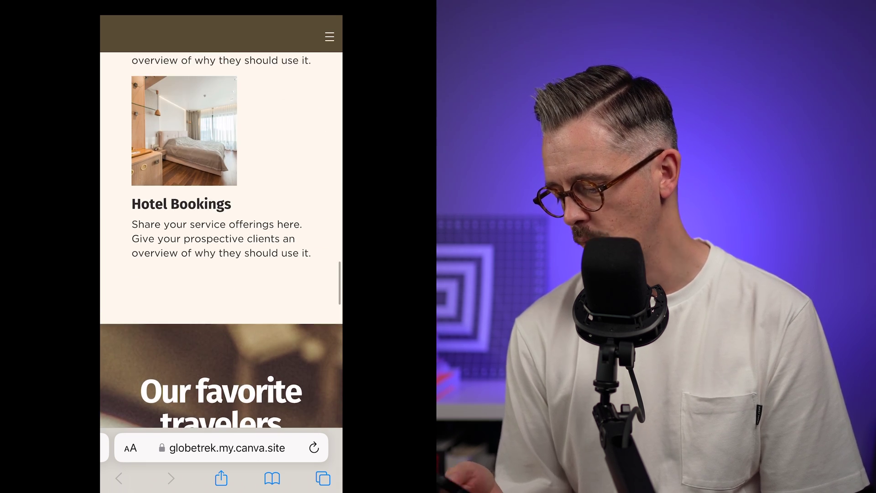
scroll(221, 237, "down", 5)
scroll(222, 237, "down", 9)
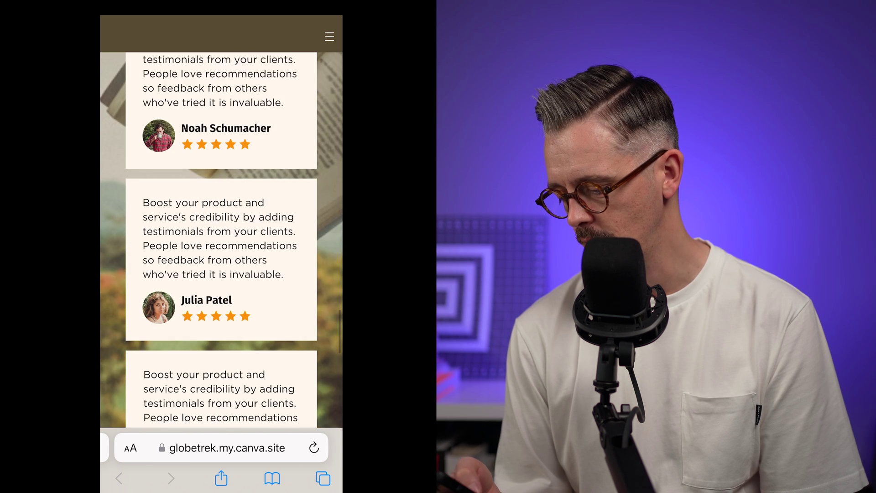
scroll(221, 237, "down", 11)
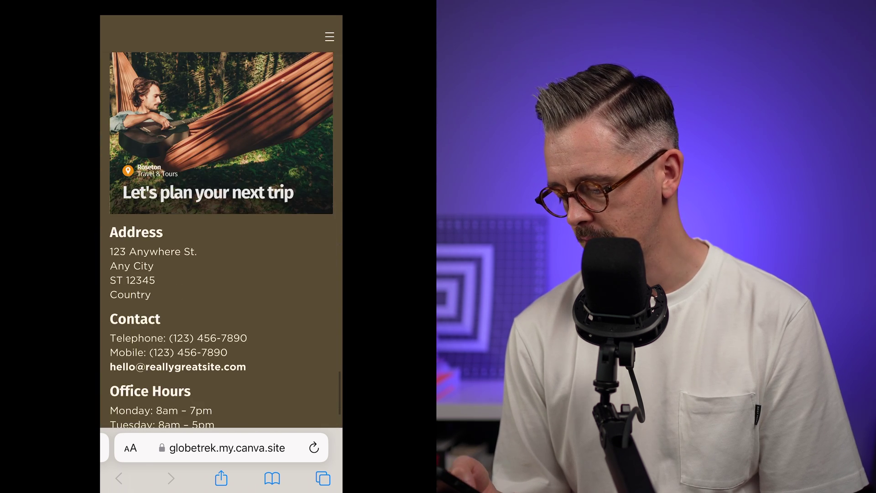
scroll(222, 237, "up", 1)
scroll(221, 238, "up", 2)
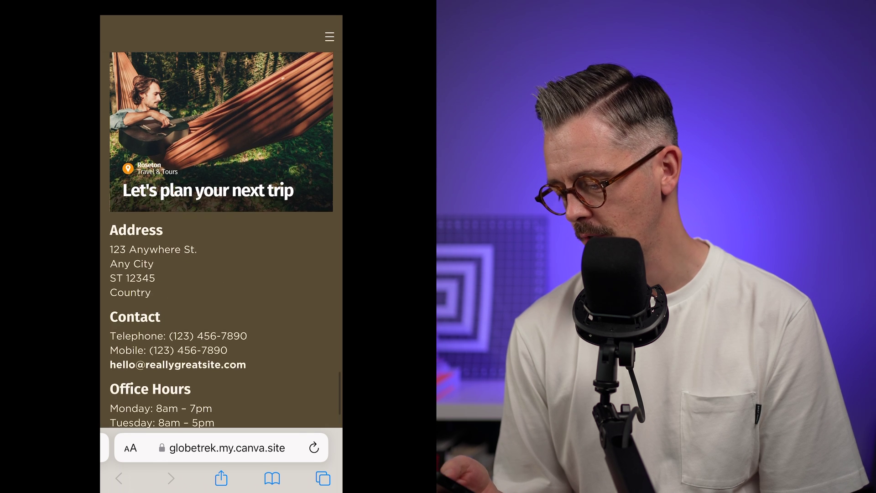
scroll(221, 237, "down", 2)
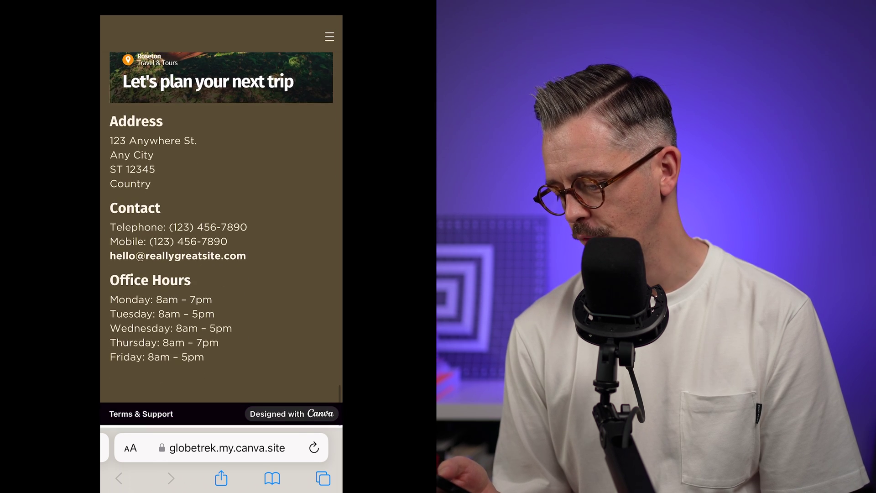
scroll(221, 237, "up", 3)
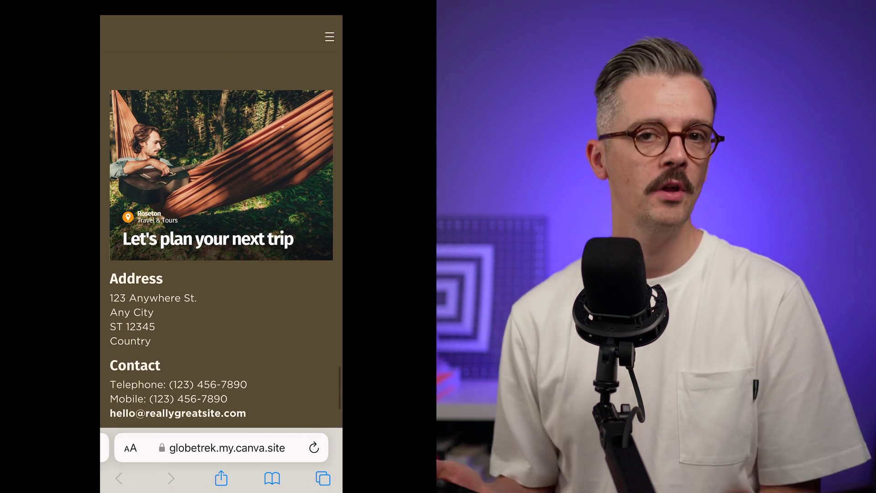
scroll(222, 238, "up", 15)
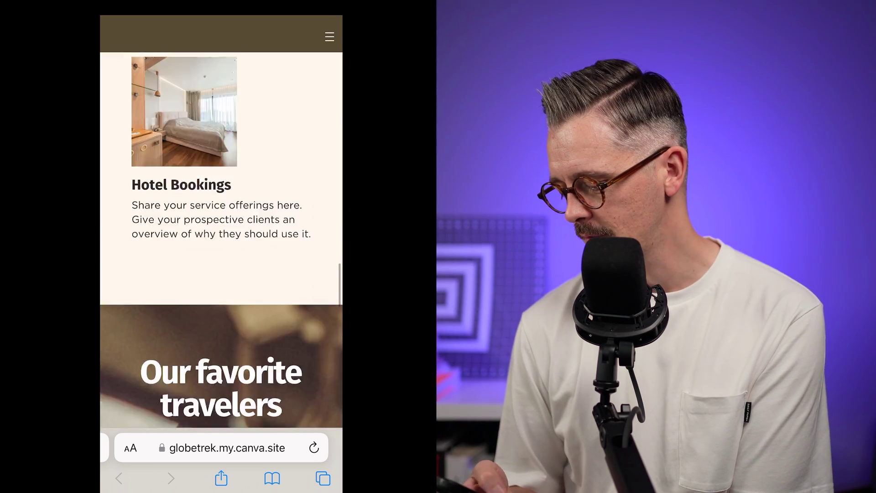
scroll(222, 237, "up", 15)
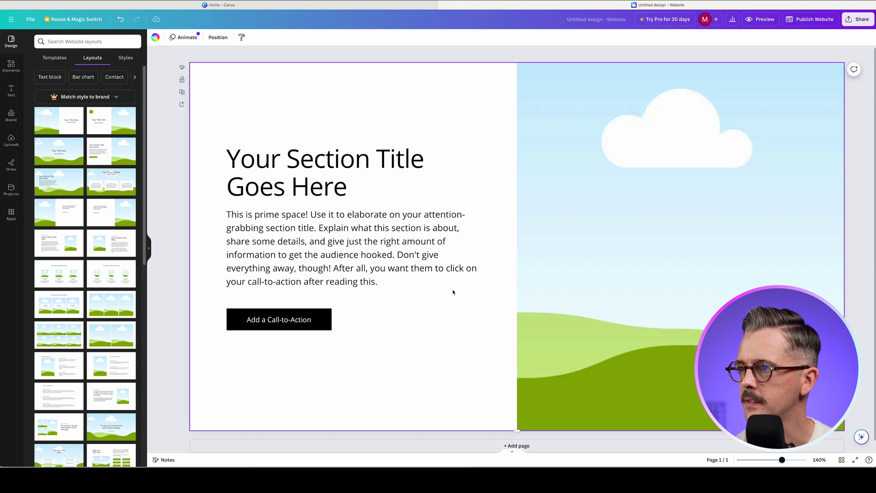
key("super+Tab")
key("super+Tab")
key("super+Tab")
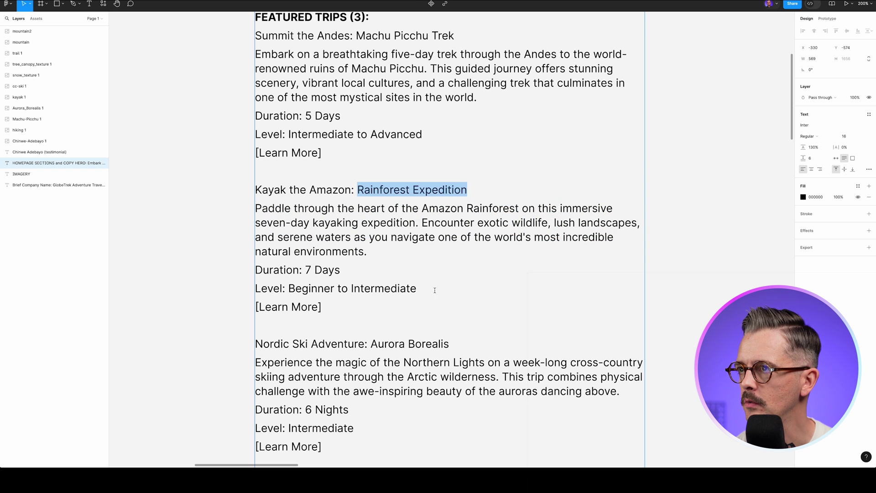
key("Escape")
scroll(242, 231, "up", 8)
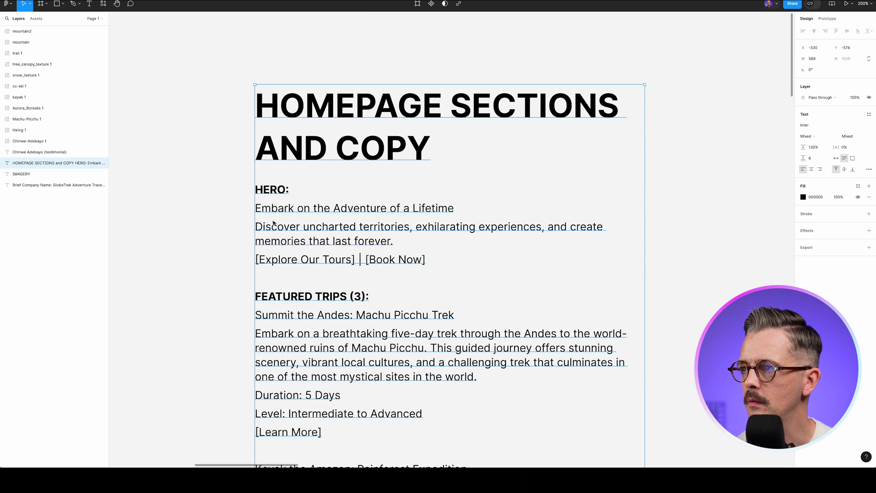
scroll(367, 256, "down", 4)
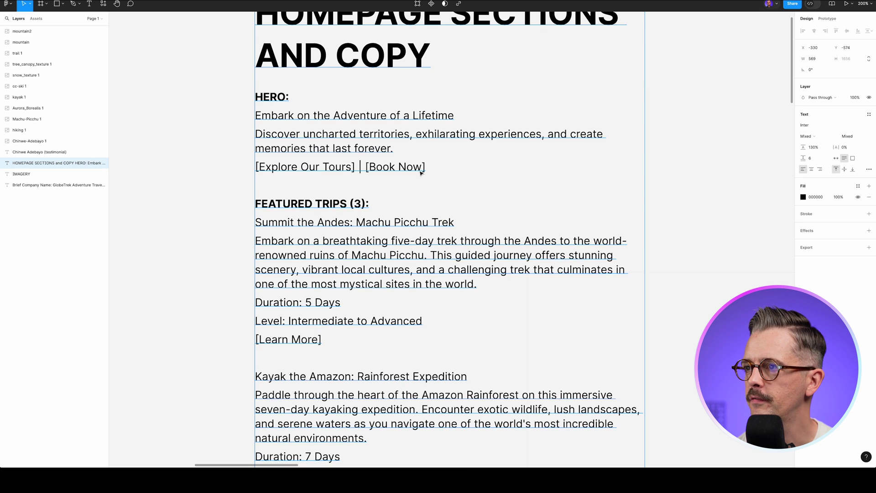
scroll(429, 184, "down", 12)
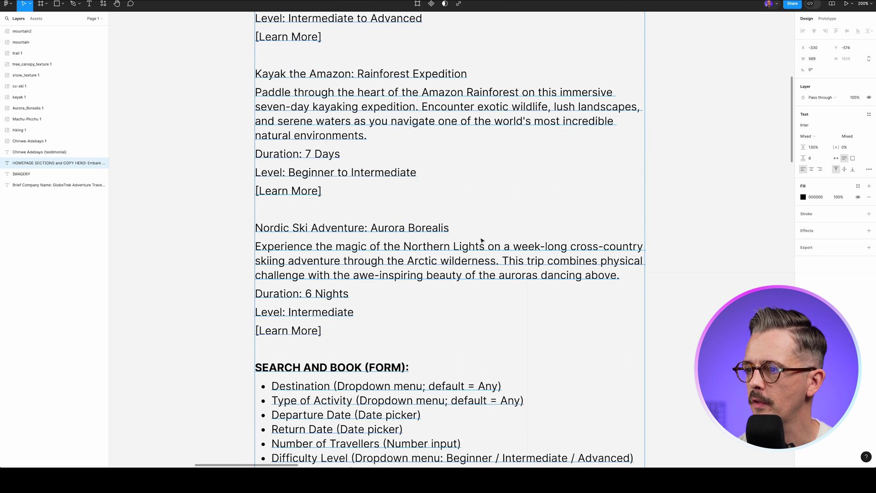
scroll(482, 240, "down", 4)
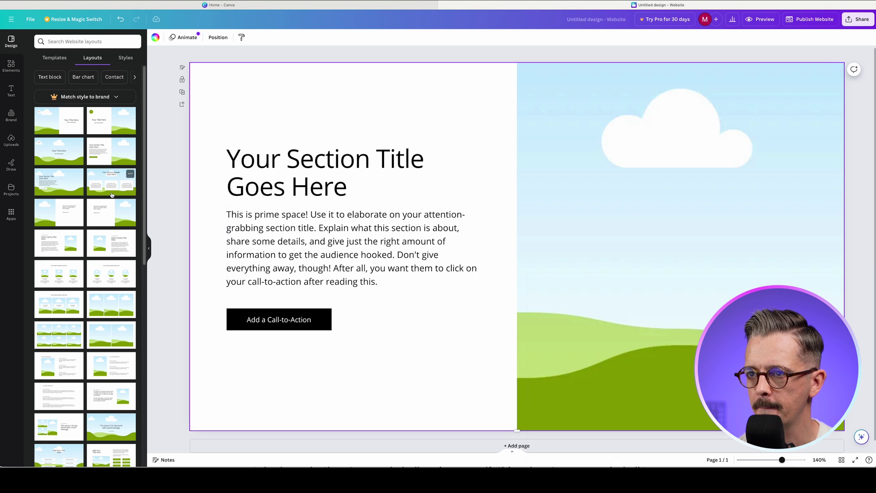
Add a three-column card layout as a new page, then add the full-width quote layout
scroll(102, 195, "down", 5)
left_click(118, 201)
left_click(471, 256)
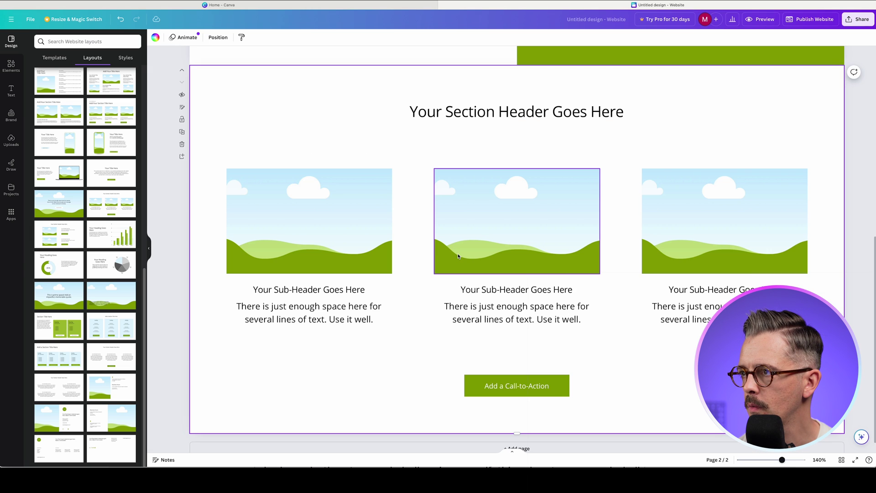
scroll(409, 252, "up", 7)
scroll(411, 242, "down", 4)
scroll(412, 230, "down", 4)
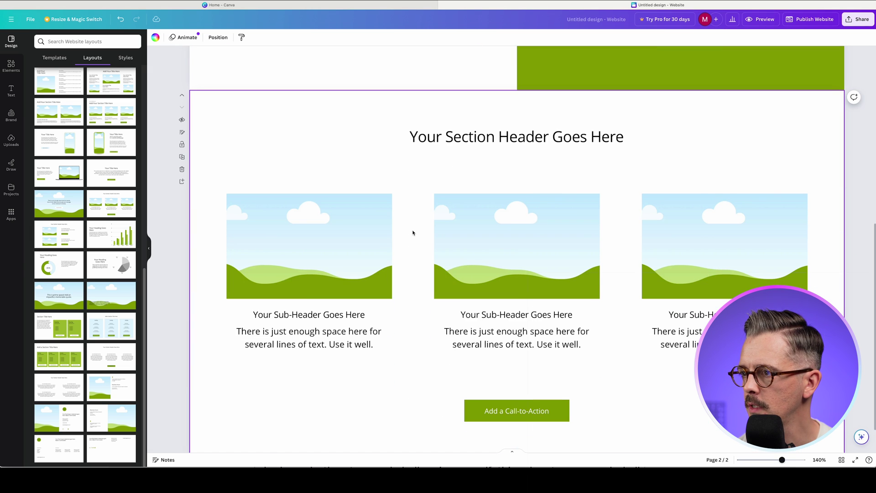
scroll(95, 376, "up", 10)
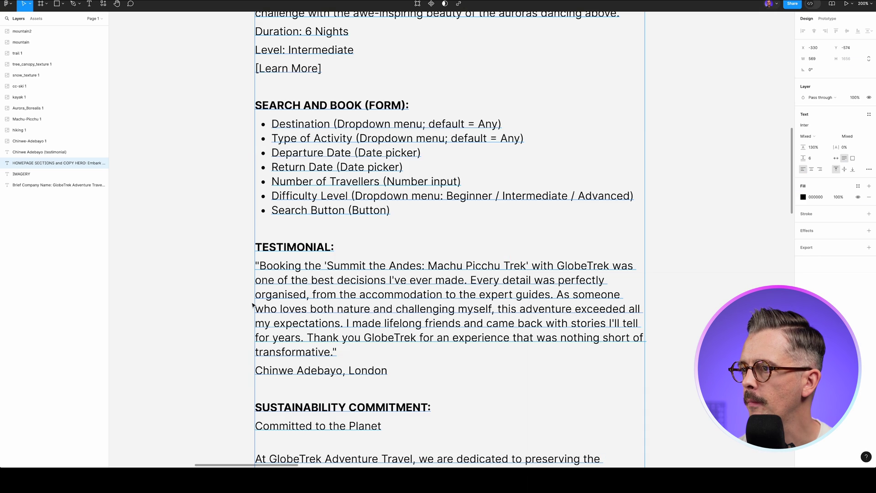
scroll(252, 305, "down", 4)
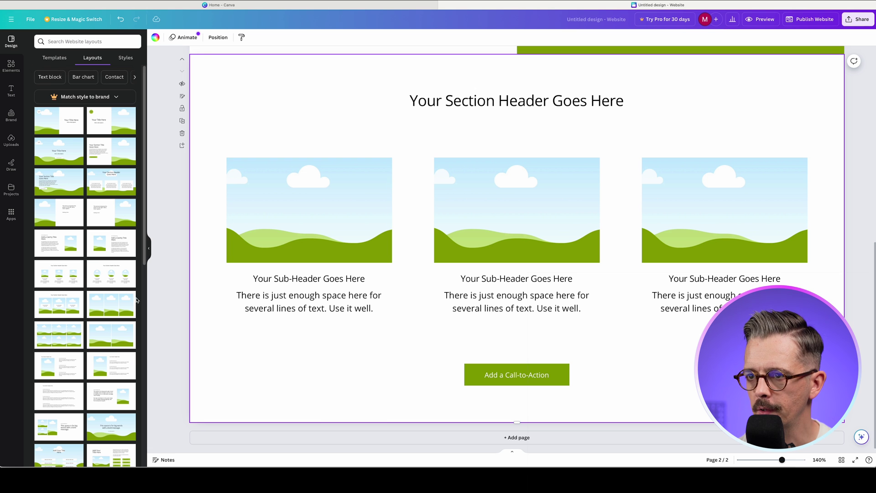
scroll(137, 300, "down", 2)
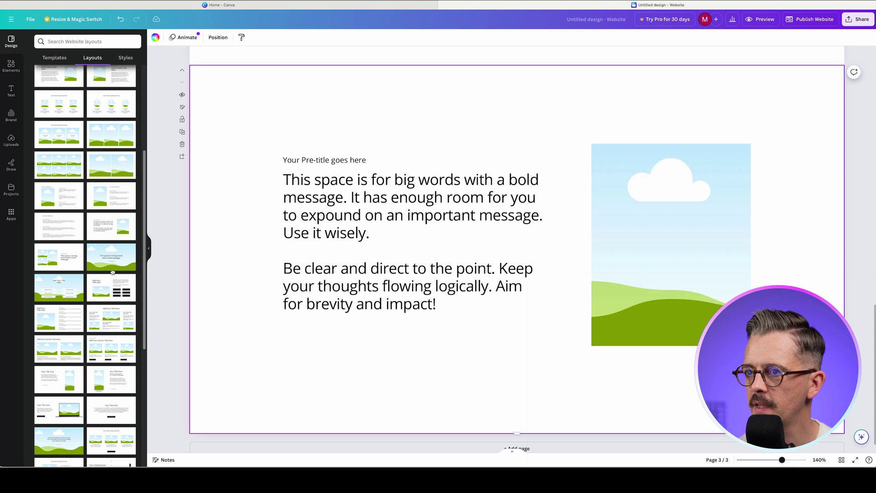
scroll(113, 272, "down", 5)
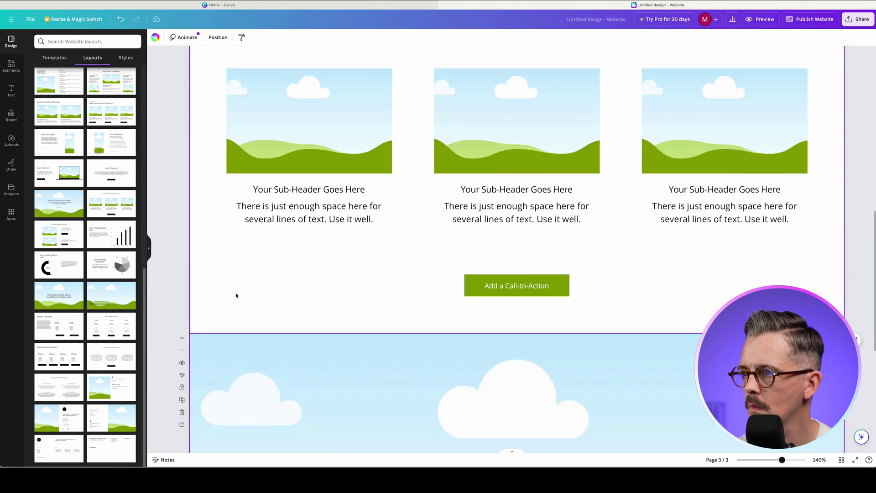
left_click(59, 295)
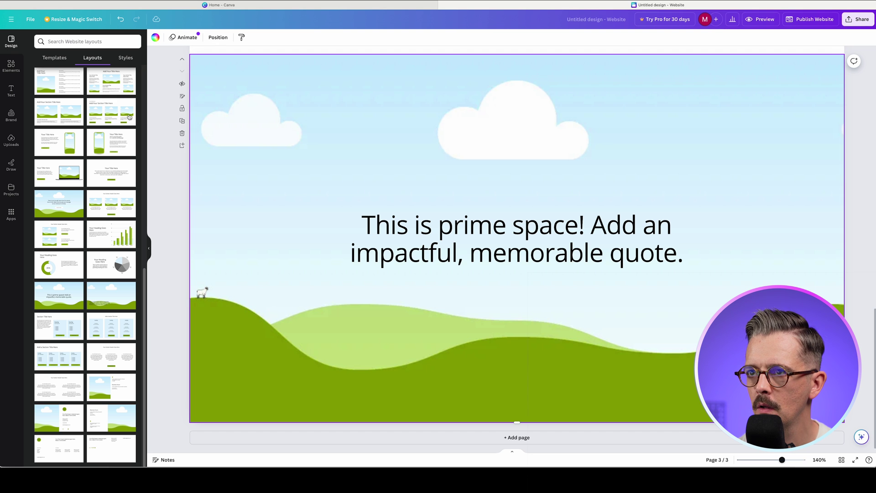
Search the layouts list for 'footer' designs
left_click(102, 64)
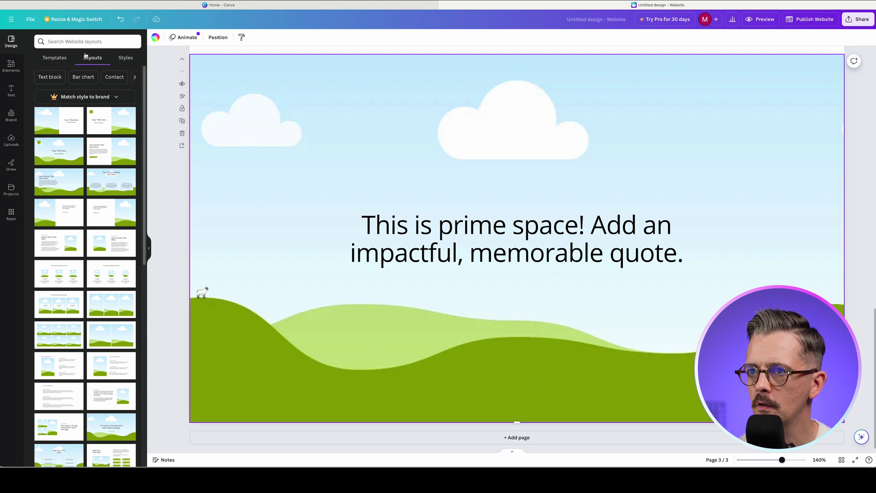
type("footer")
key("Return")
Apply a footer layout from the footer search results
left_click(112, 121)
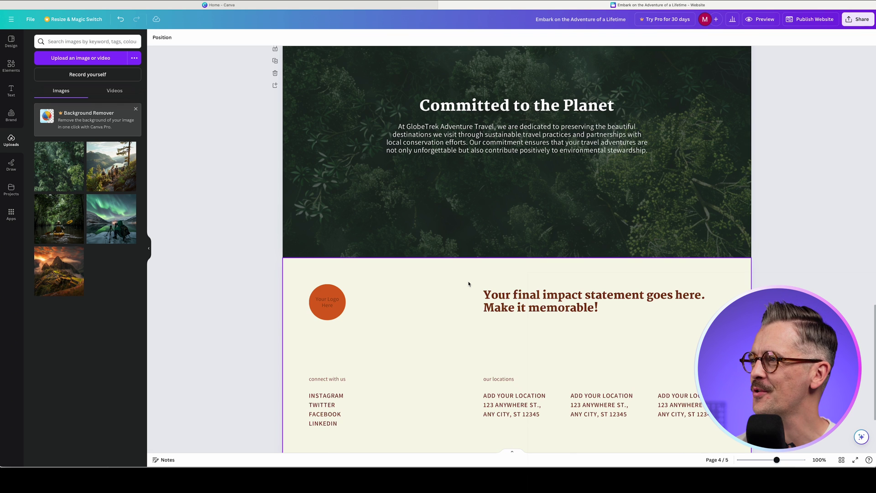
scroll(469, 284, "up", 2)
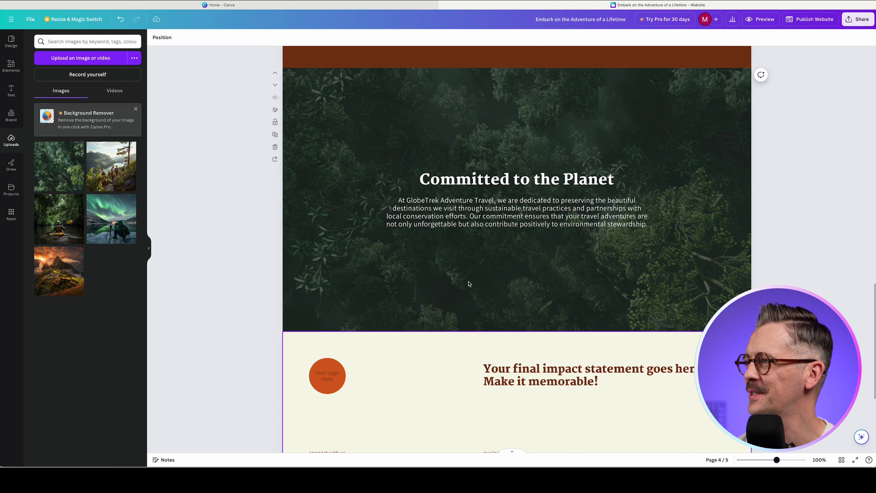
left_click(759, 20)
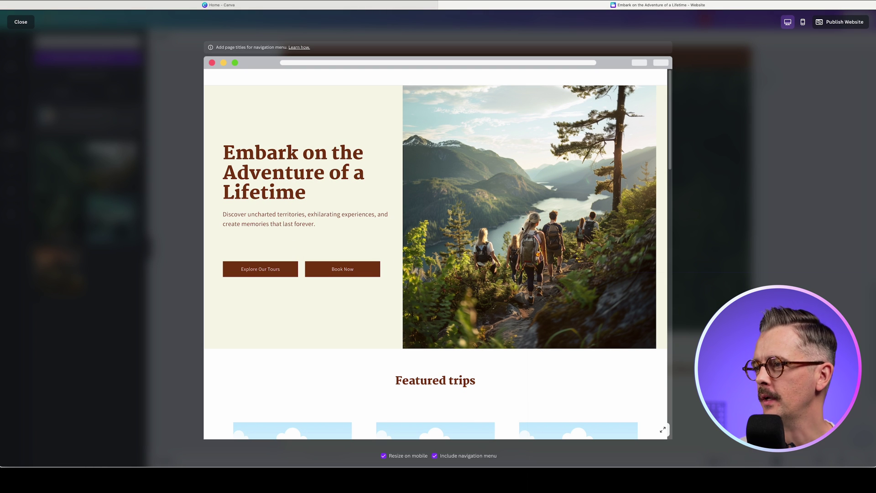
scroll(540, 284, "down", 3)
scroll(540, 284, "up", 3)
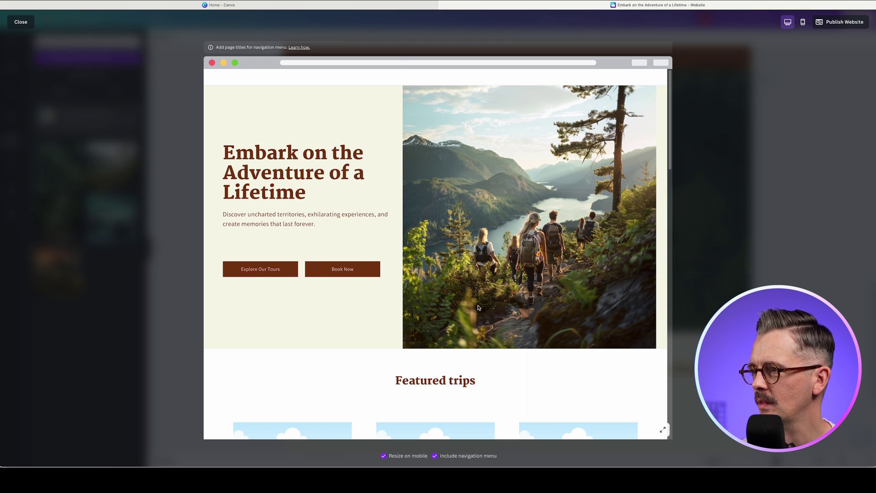
scroll(501, 243, "down", 10)
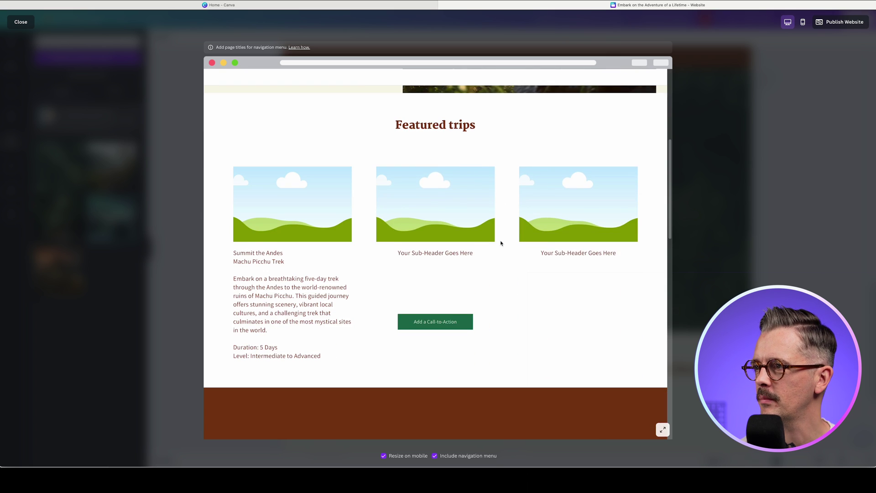
scroll(501, 242, "up", 5)
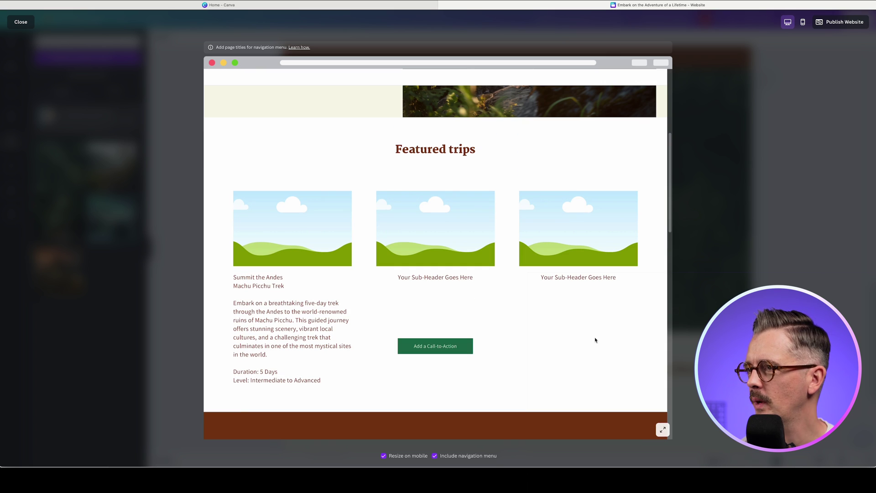
scroll(482, 198, "down", 4)
scroll(493, 232, "down", 7)
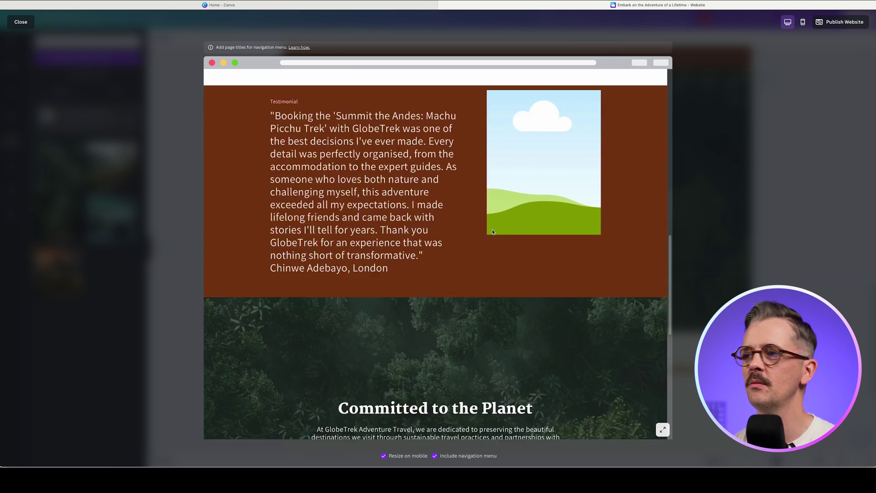
scroll(493, 232, "down", 2)
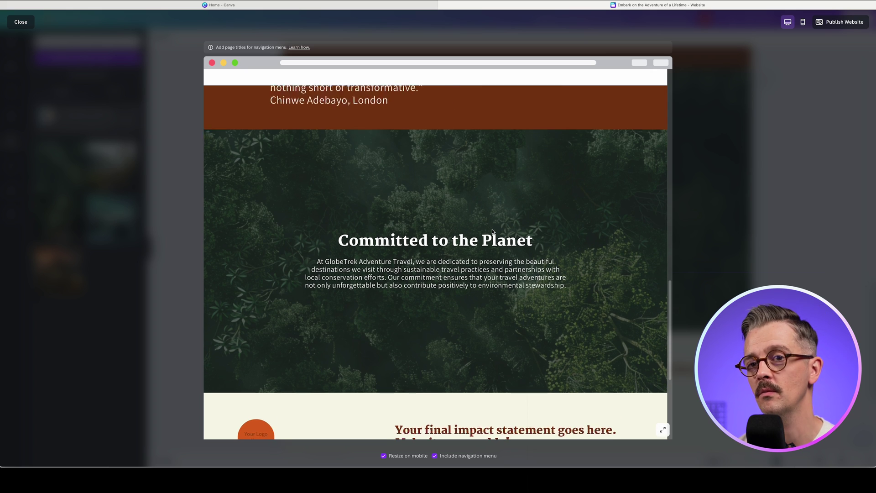
scroll(492, 229, "up", 1)
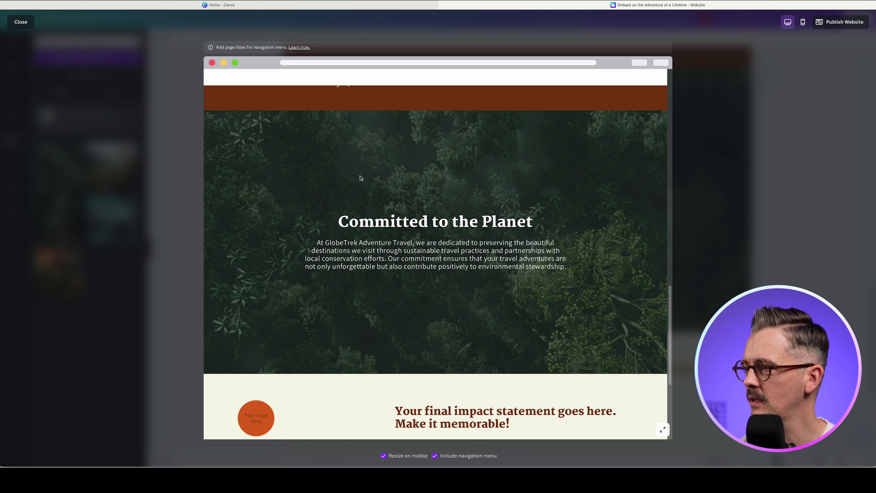
scroll(539, 338, "down", 1)
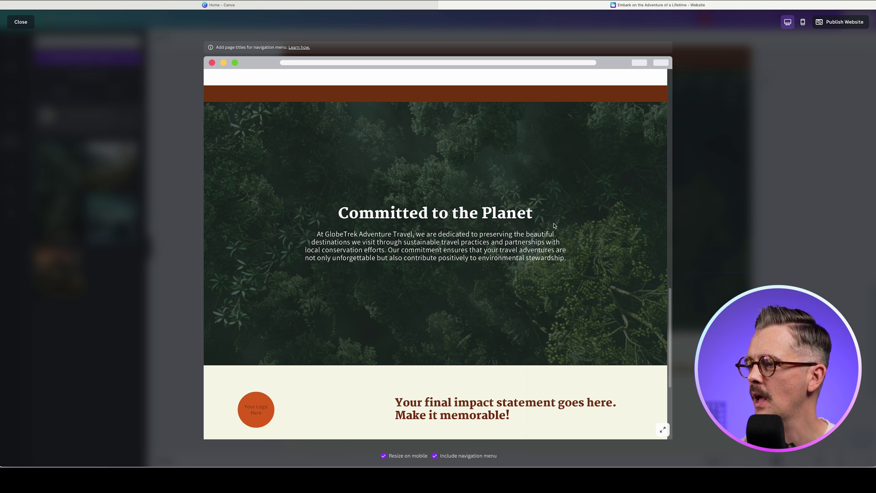
scroll(552, 225, "down", 3)
scroll(552, 225, "up", 10)
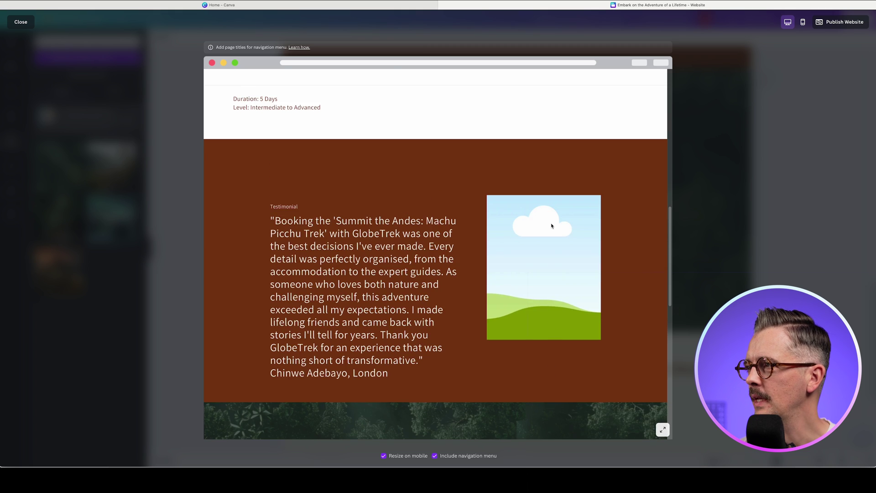
scroll(551, 226, "up", 4)
key("Escape")
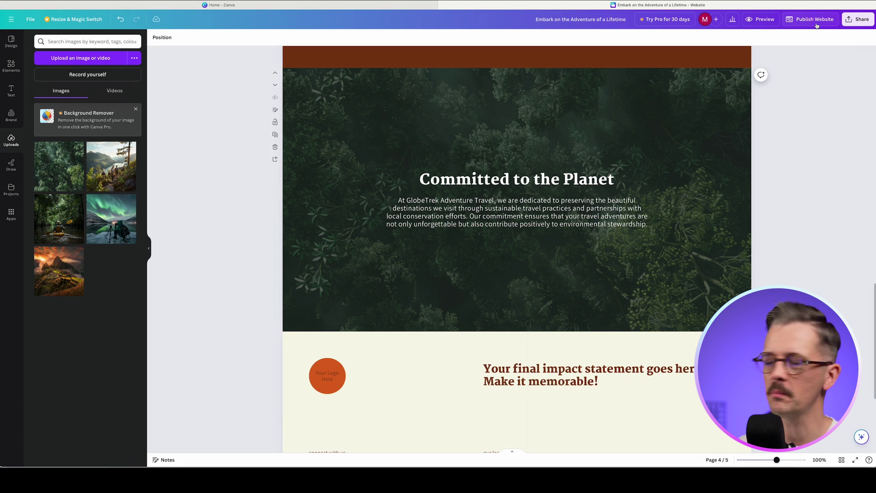